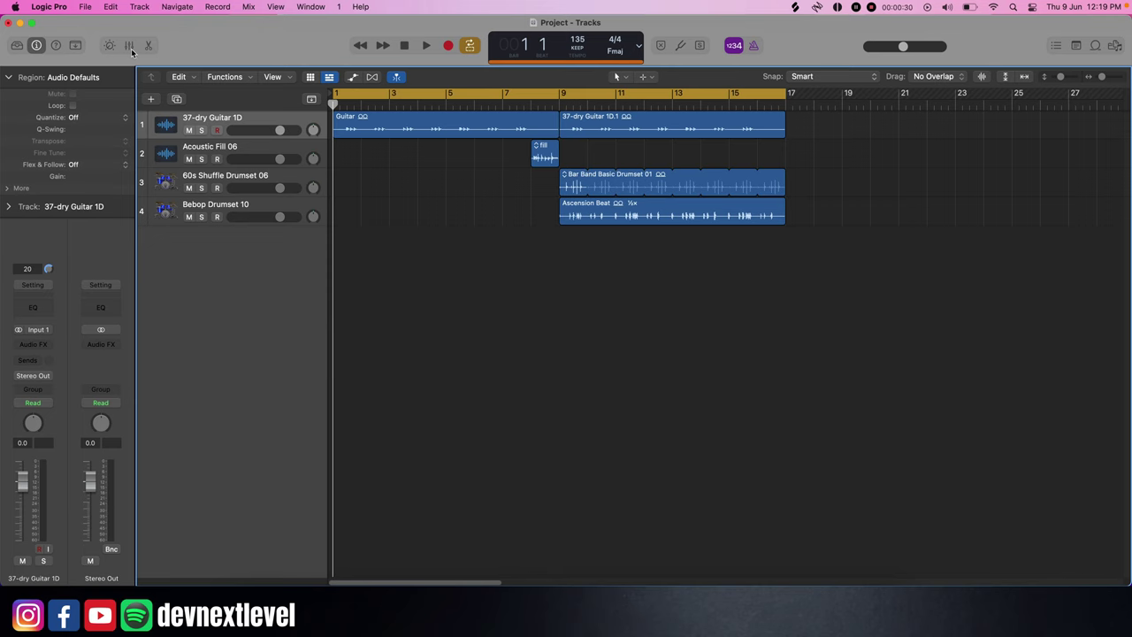
Show the Mixer below the tracks area and hide it again, two times in a row
{"action": "left_click", "coordinate": [129, 46]}
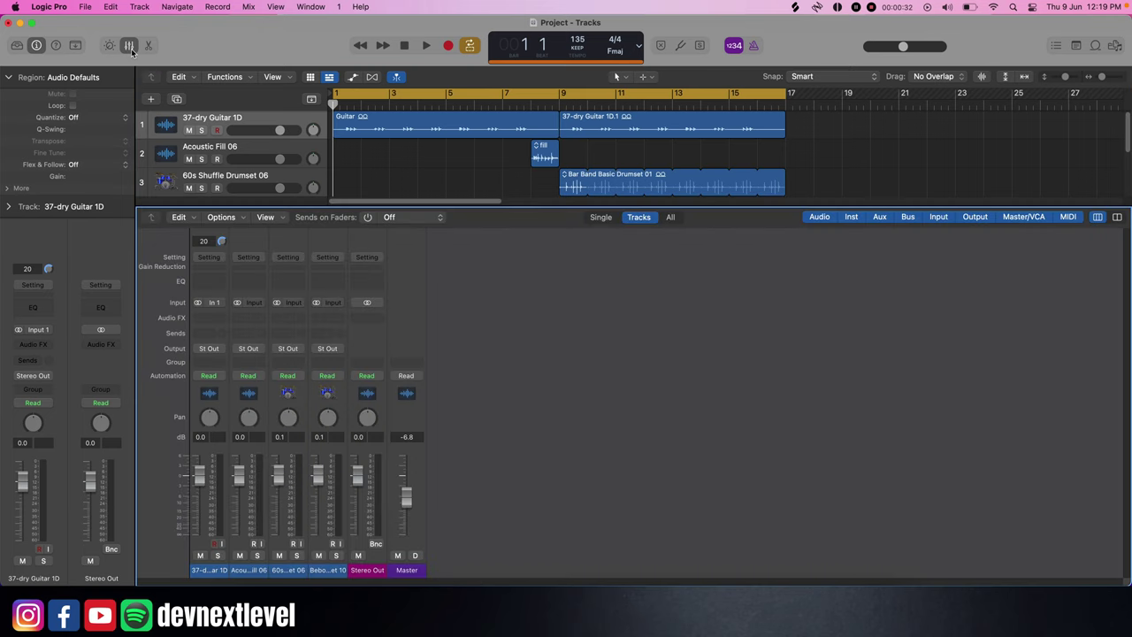
{"action": "left_click", "coordinate": [130, 48]}
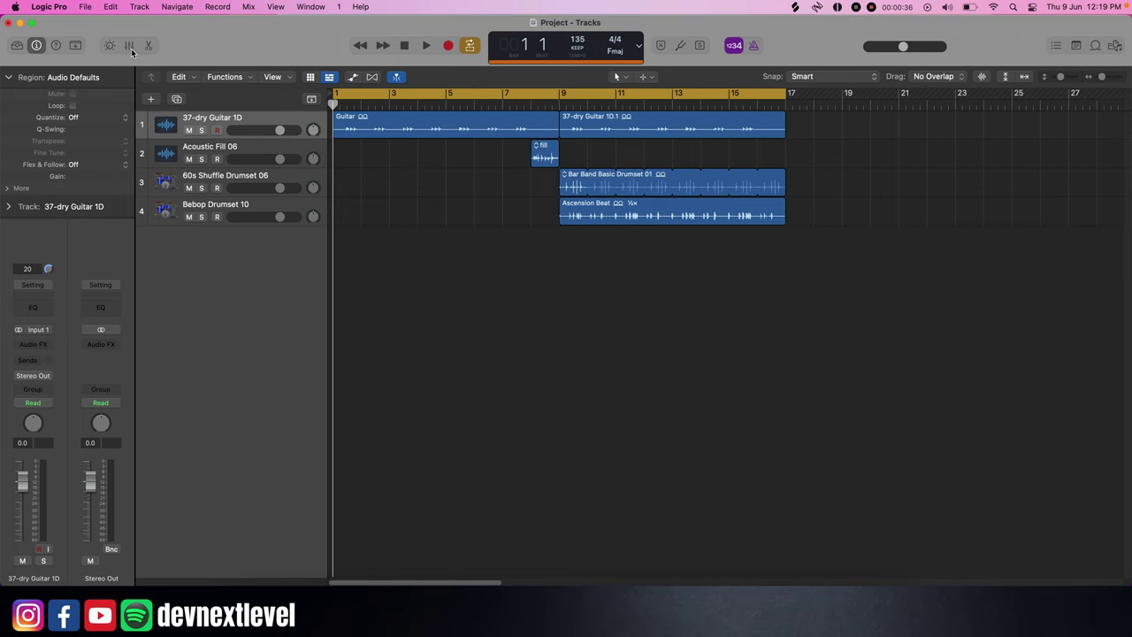
{"action": "left_click", "coordinate": [129, 46]}
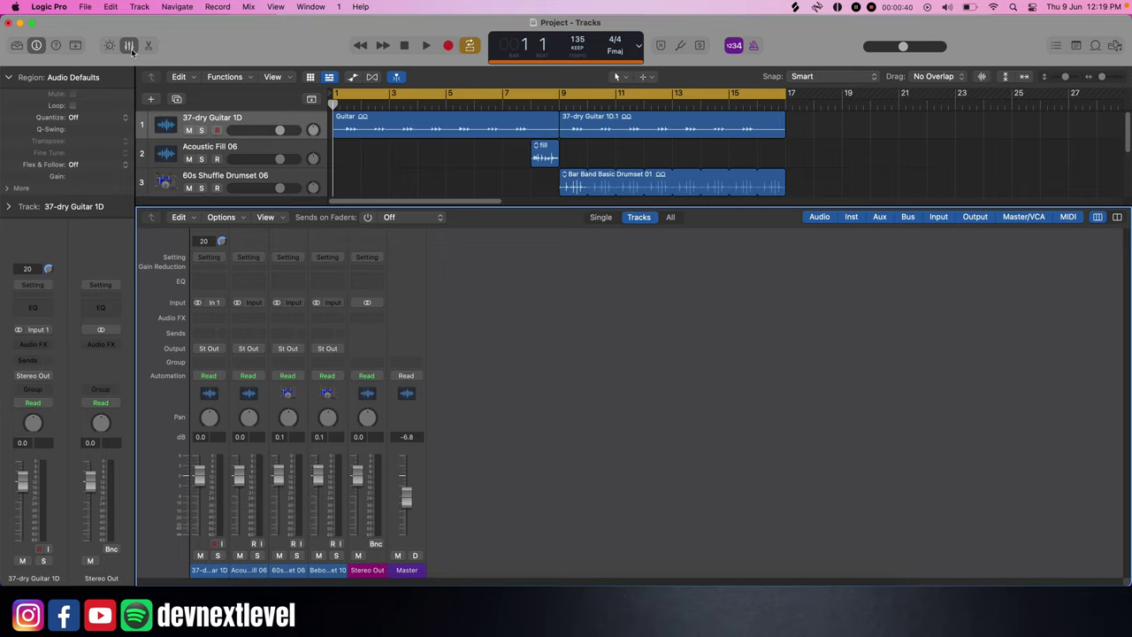
{"action": "left_click", "coordinate": [129, 46]}
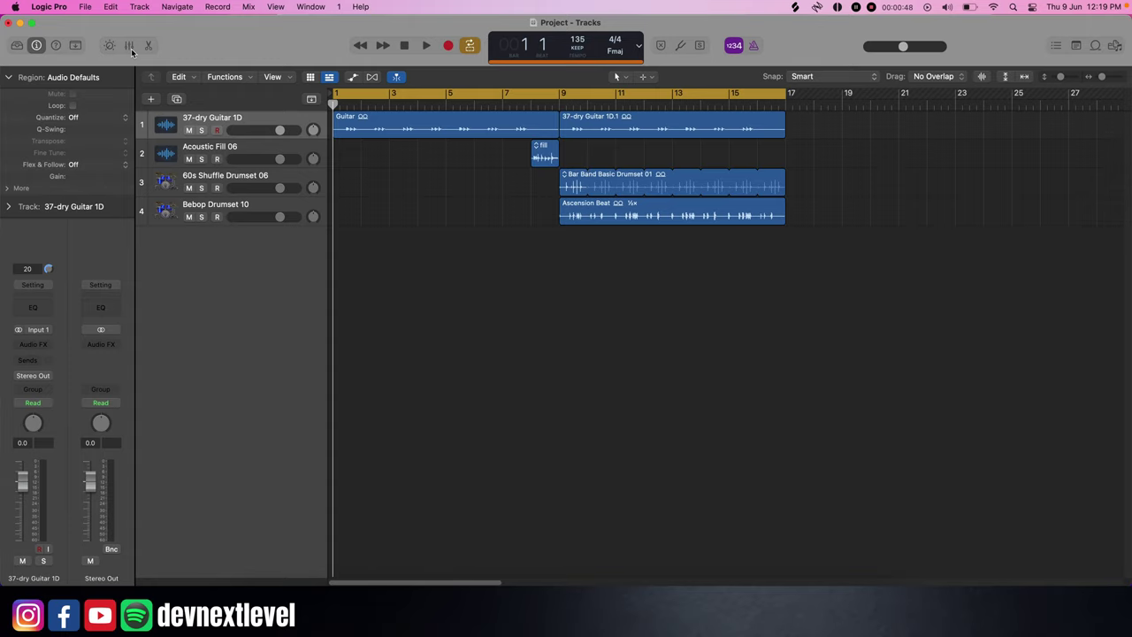
Open the Mixer in a separate window, move it over the middle of the tracks area, close it, and repeat the opening and closing
{"action": "left_click", "coordinate": [130, 50]}
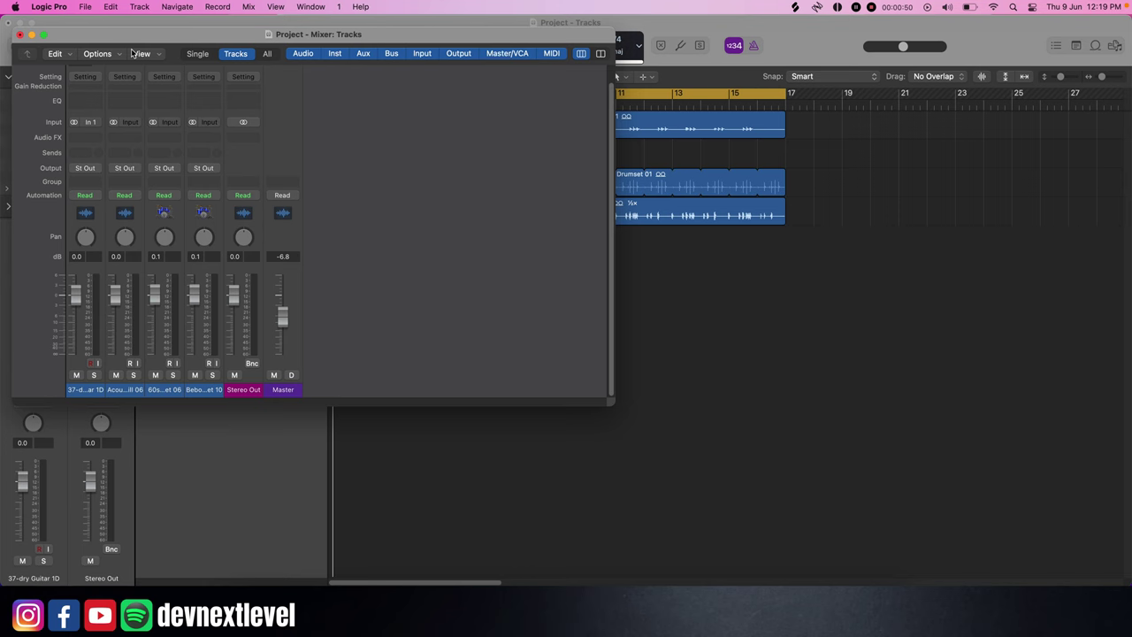
{"action": "left_click_drag", "start_coordinate": [161, 41], "coordinate": [487, 156]}
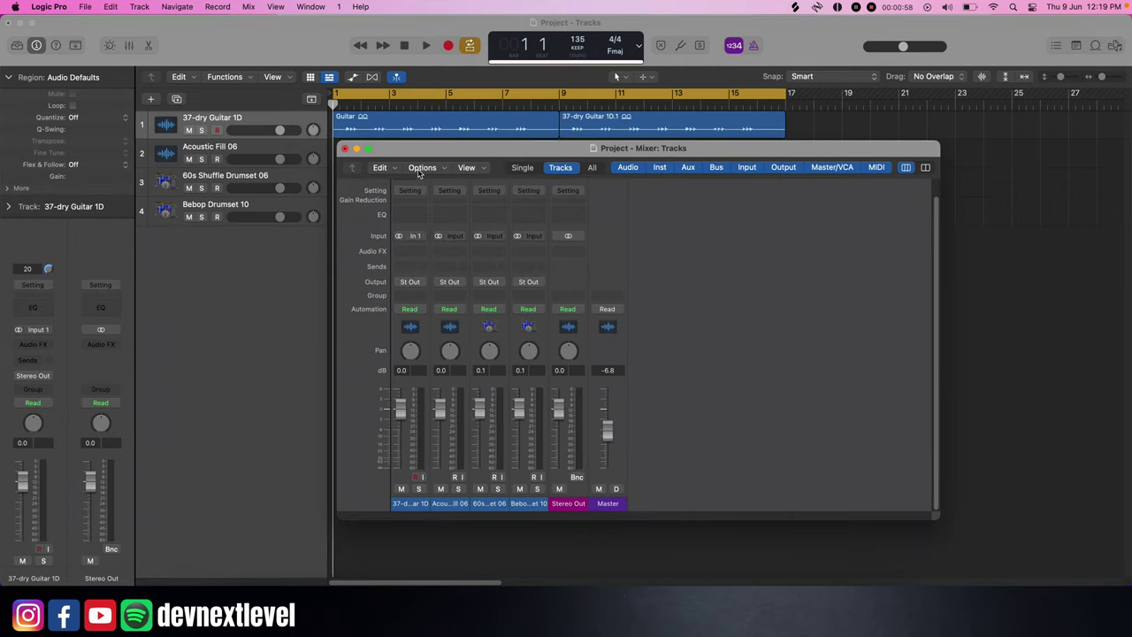
{"action": "key", "text": "super+w"}
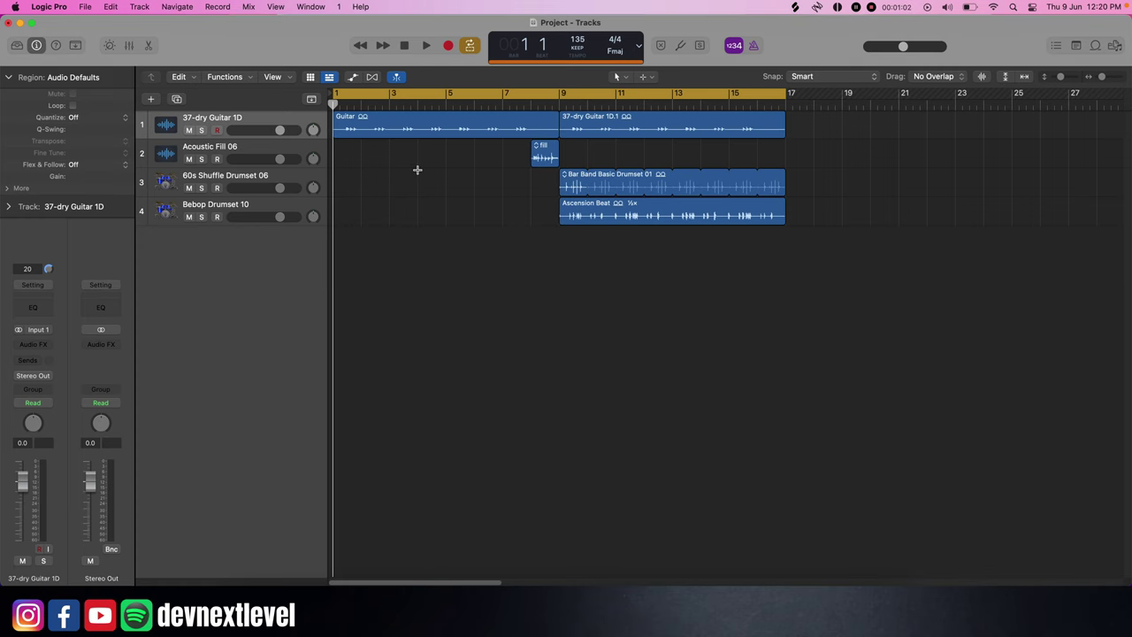
{"action": "key", "text": "x"}
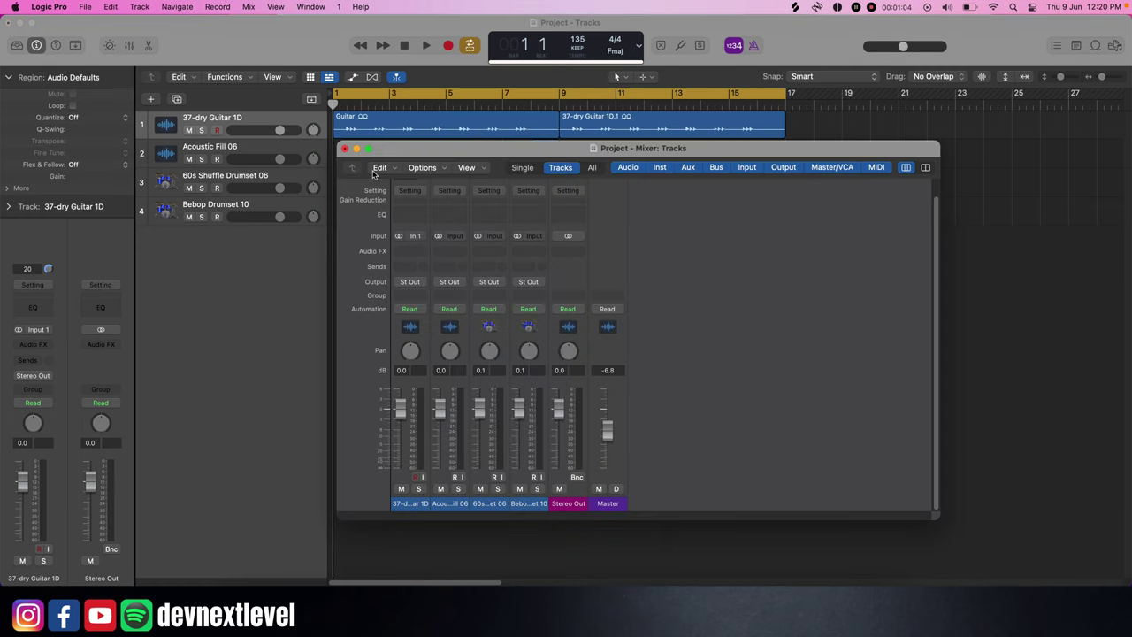
{"action": "left_click", "coordinate": [345, 149]}
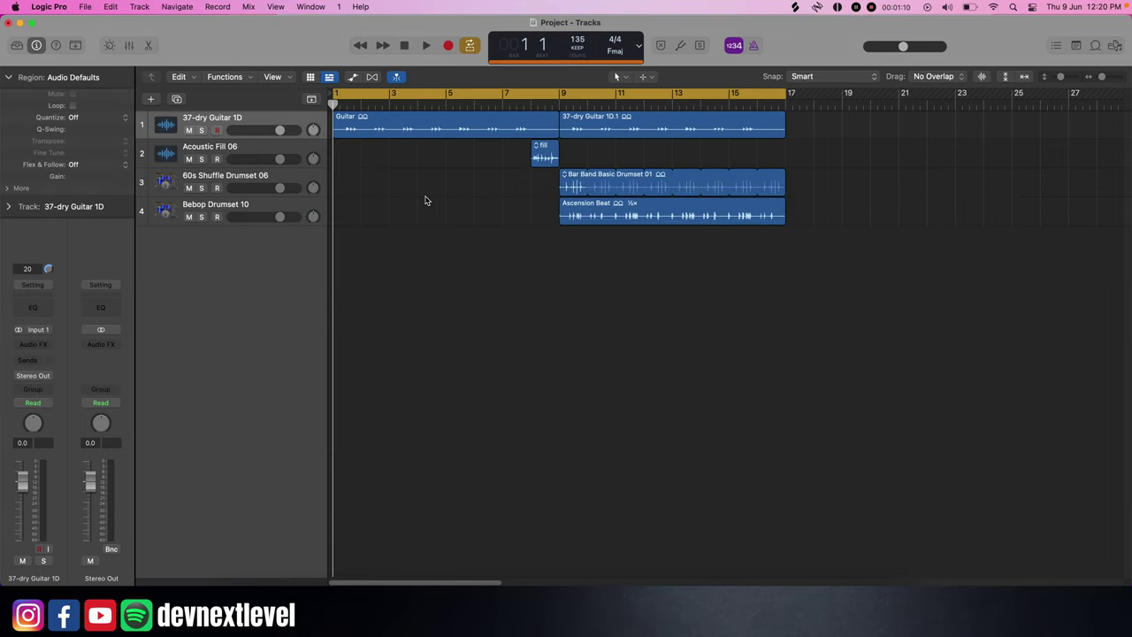
Briefly show and hide the Mixer, play the project from bar 1, jump ahead to about bar 7, and stop playback
{"action": "left_click", "coordinate": [128, 46]}
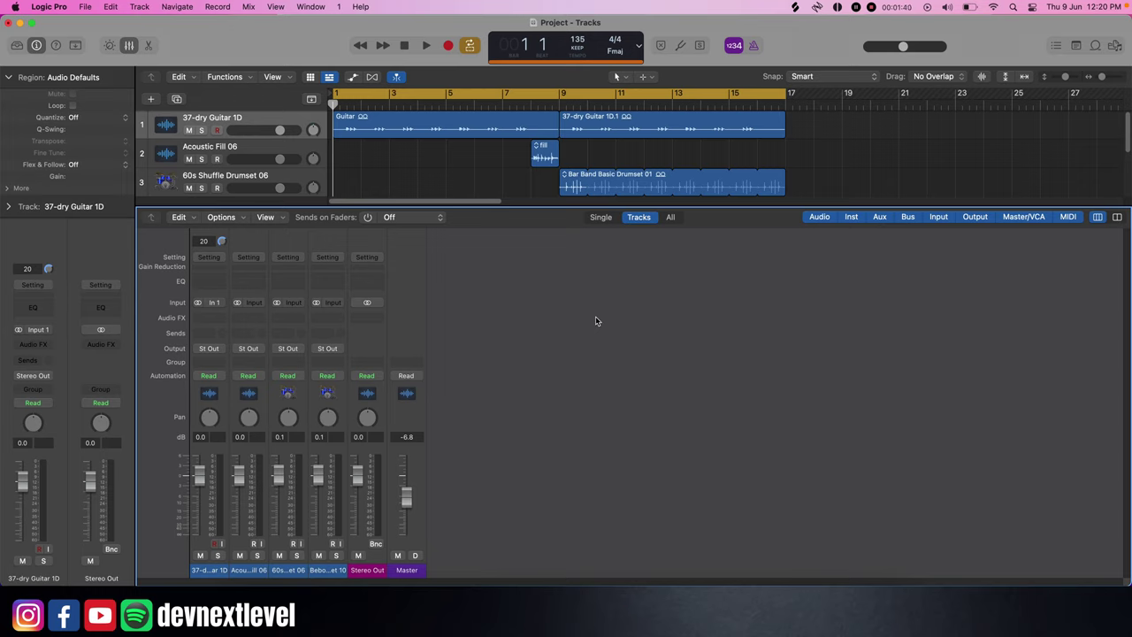
{"action": "left_click", "coordinate": [130, 45]}
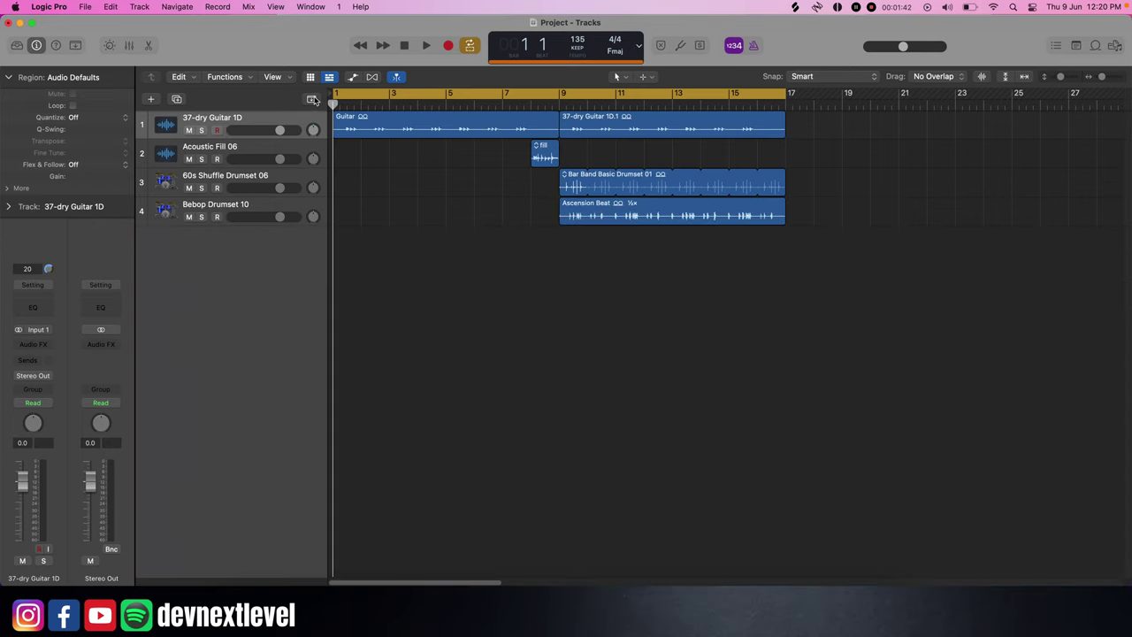
{"action": "key", "text": "space"}
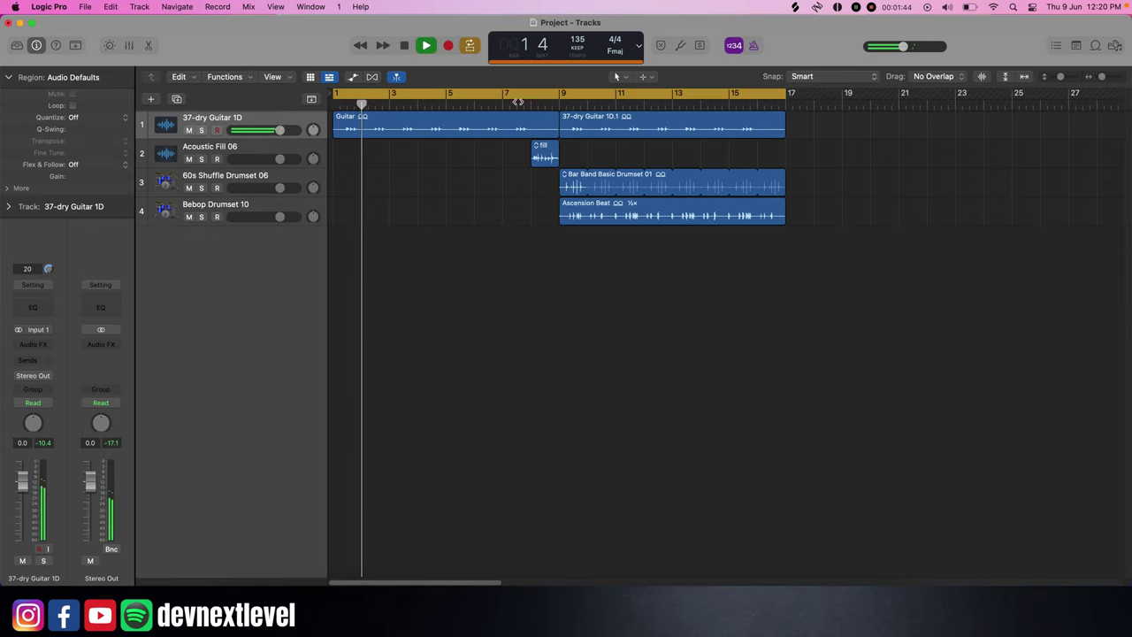
{"action": "left_click", "coordinate": [516, 101]}
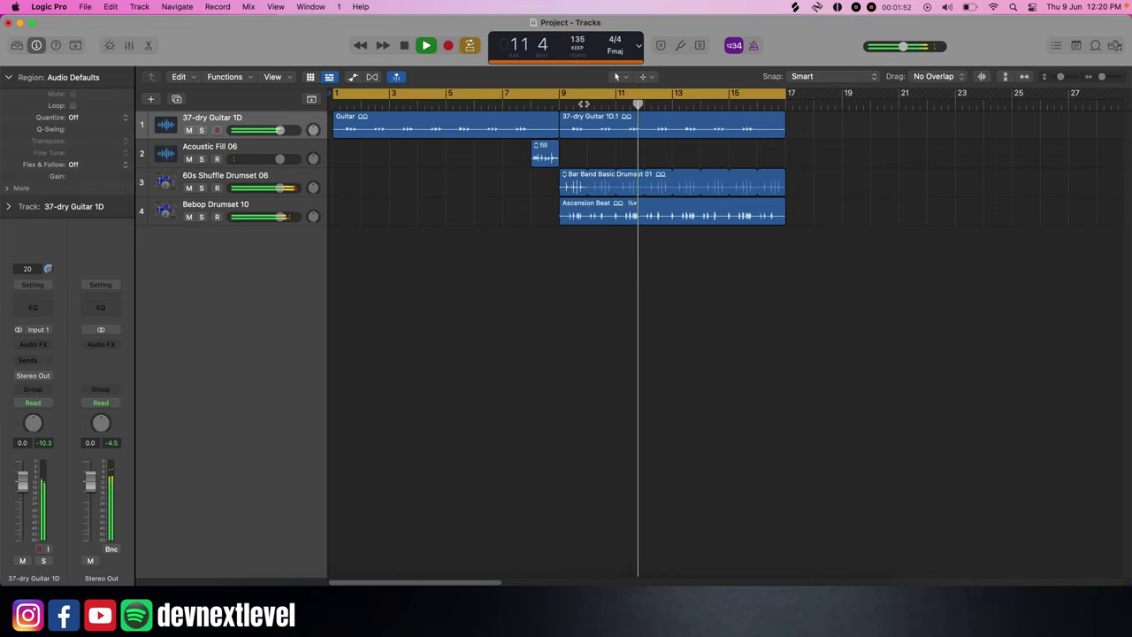
{"action": "key", "text": "space"}
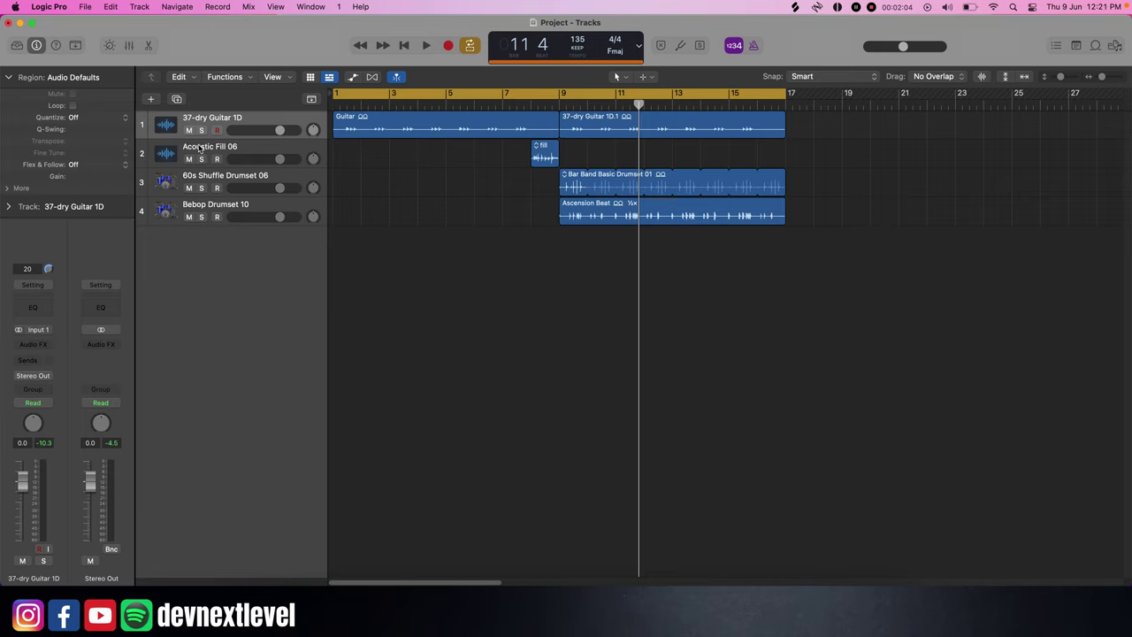
Select the tracks one after another to view their channel strips in the inspector, ending on Bebop Drumset 10
{"action": "left_click", "coordinate": [239, 151]}
{"action": "left_click", "coordinate": [253, 178]}
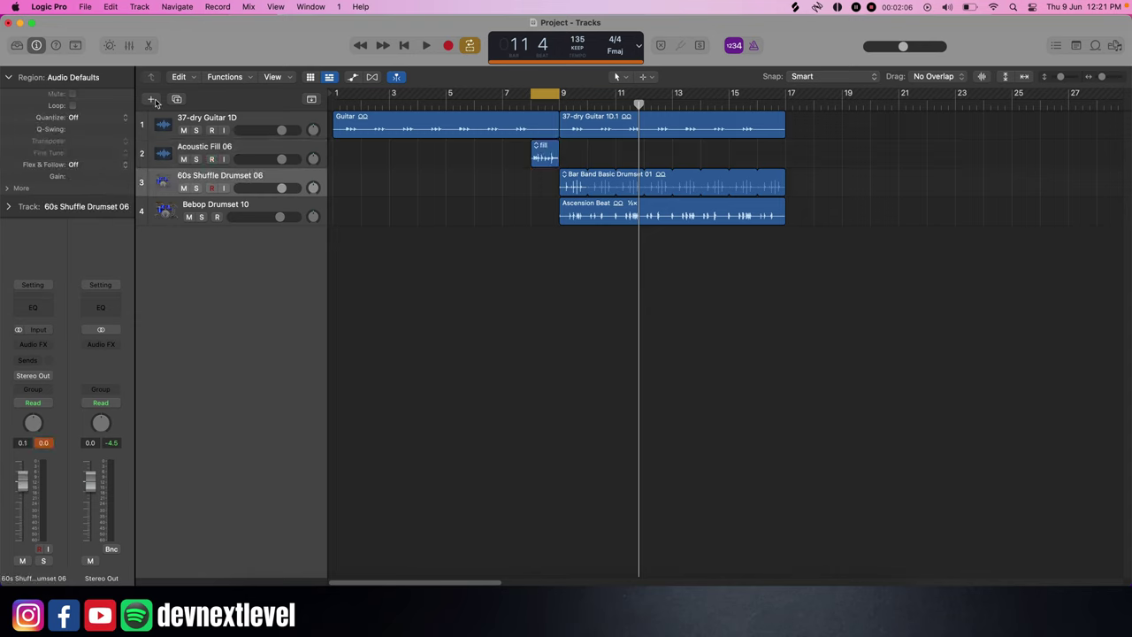
{"action": "left_click", "coordinate": [36, 46]}
{"action": "left_click", "coordinate": [36, 46]}
{"action": "left_click", "coordinate": [259, 208]}
{"action": "left_click", "coordinate": [254, 160]}
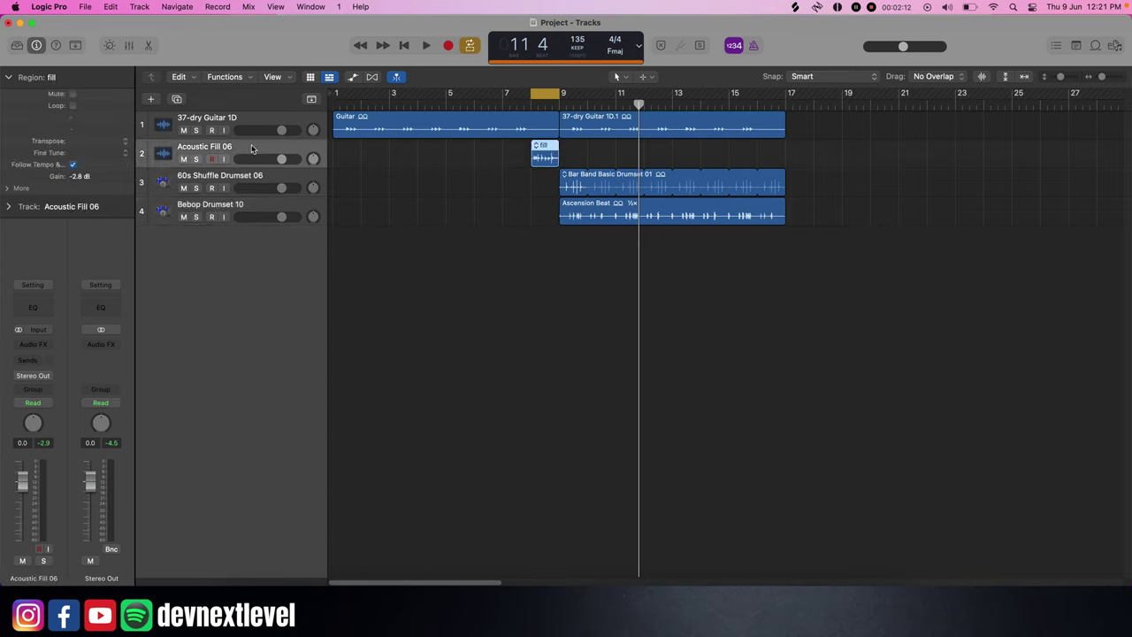
{"action": "left_click", "coordinate": [252, 127]}
{"action": "left_click", "coordinate": [256, 155]}
{"action": "left_click", "coordinate": [259, 182]}
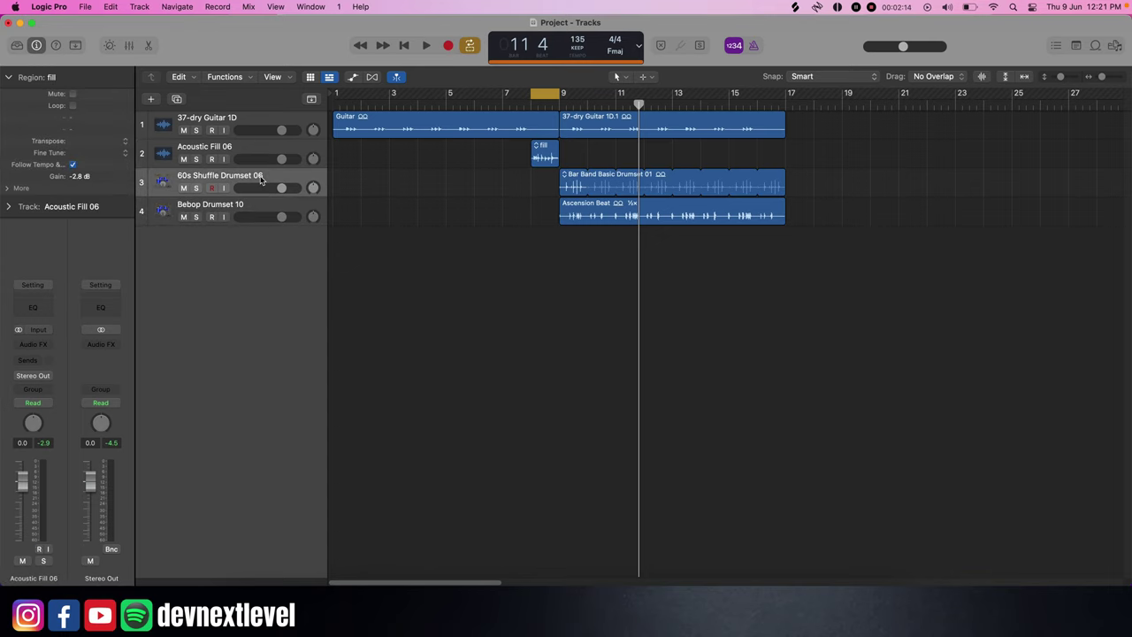
{"action": "left_click", "coordinate": [261, 209]}
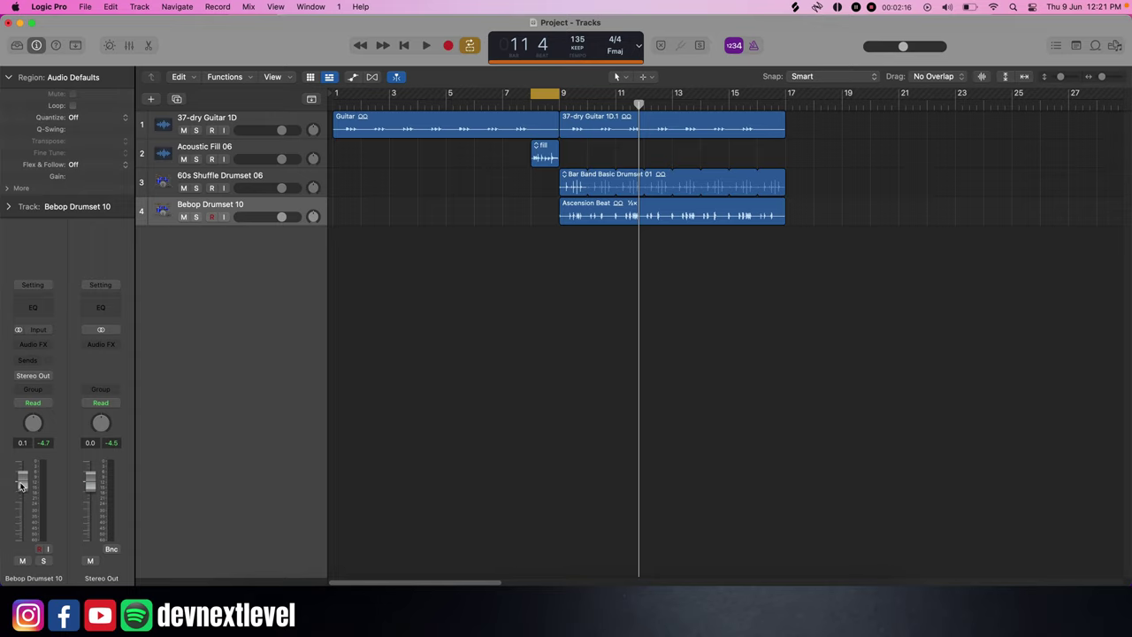
Try the Bebop Drumset 10 volume fader at lower levels and set the track's volume to 0 dB
{"action": "left_click_drag", "start_coordinate": [21, 485], "coordinate": [22, 503]}
{"action": "mouse_move", "coordinate": [38, 432]}
{"action": "left_mouse_down"}
{"action": "mouse_move", "coordinate": [38, 404]}
{"action": "mouse_move", "coordinate": [39, 424]}
{"action": "left_mouse_up"}
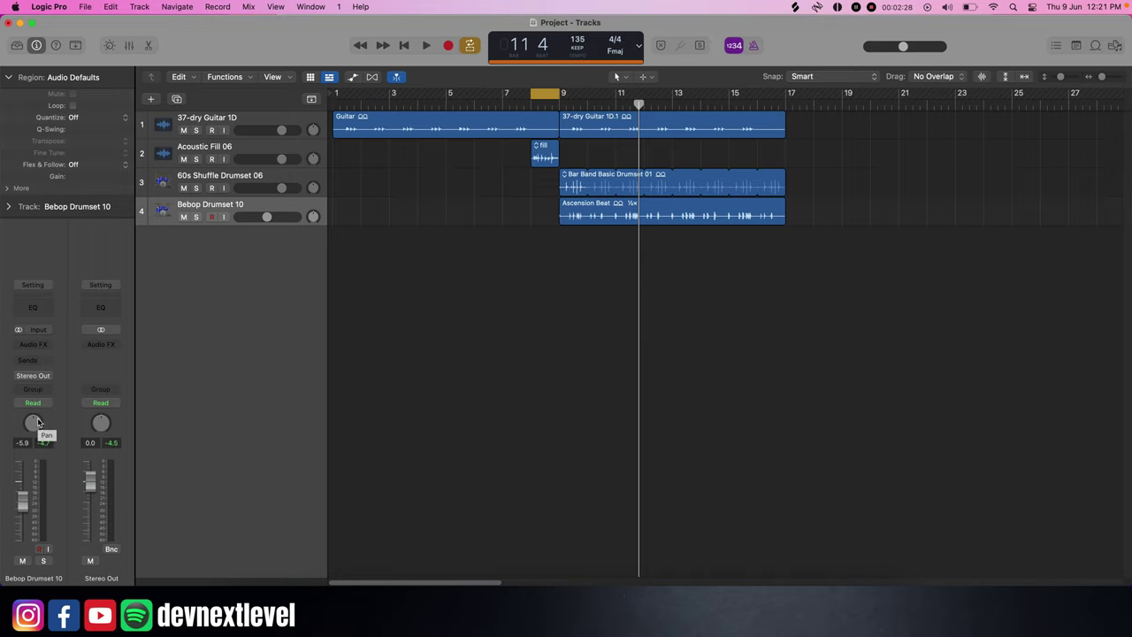
{"action": "mouse_move", "coordinate": [25, 500]}
{"action": "left_mouse_down"}
{"action": "mouse_move", "coordinate": [27, 478]}
{"action": "mouse_move", "coordinate": [25, 533]}
{"action": "mouse_move", "coordinate": [24, 482]}
{"action": "left_mouse_up"}
{"action": "double_click", "coordinate": [23, 443]}
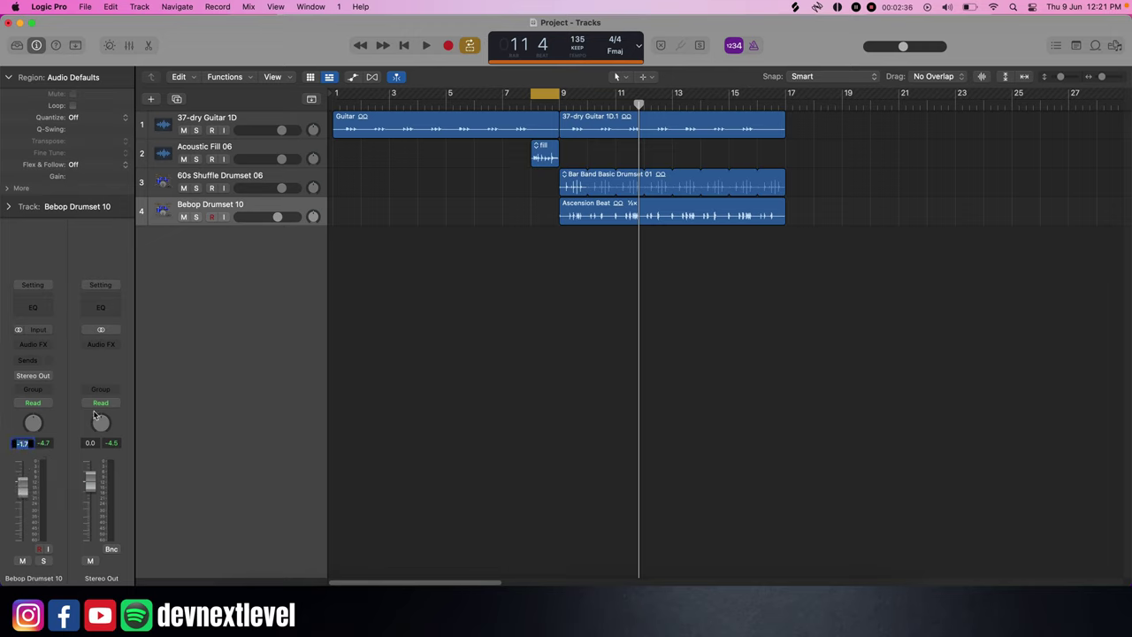
{"action": "type", "text": "0"}
{"action": "key", "text": "Return"}
Show the Mixer below the tracks and play the cycled fill at bar 8 to check the level meters
{"action": "left_click", "coordinate": [126, 49]}
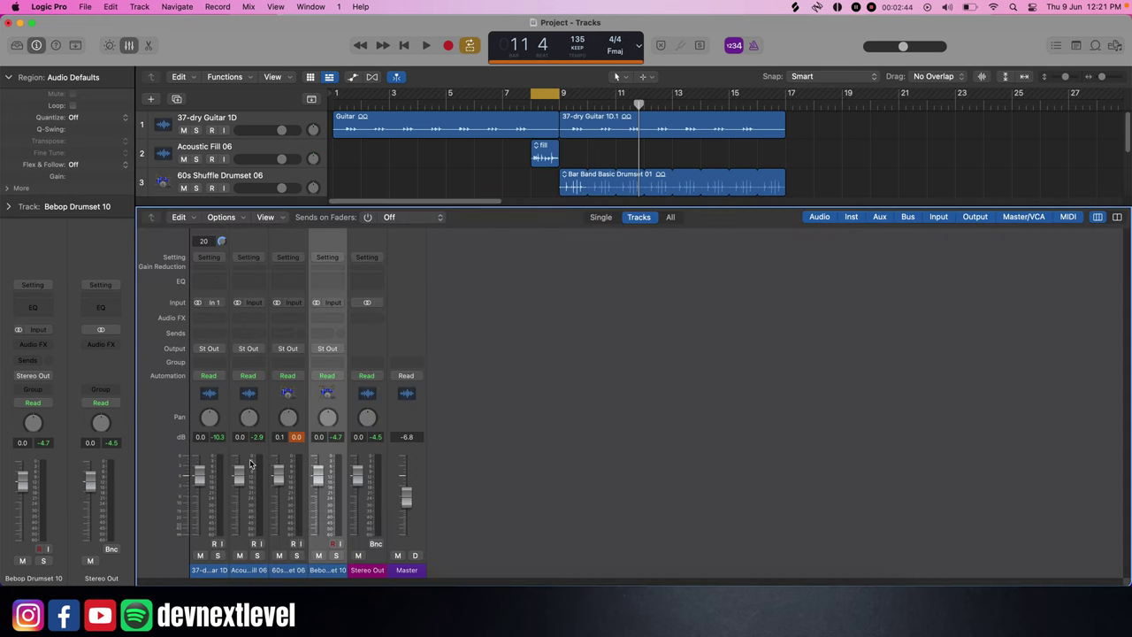
{"action": "key", "text": "space"}
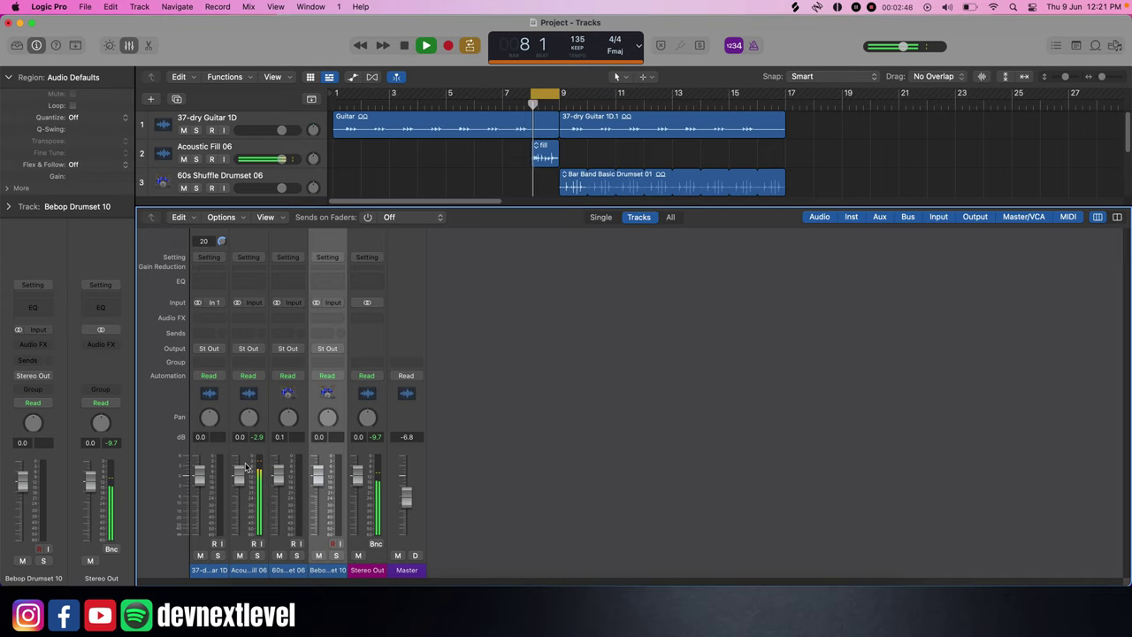
{"action": "key", "text": "space"}
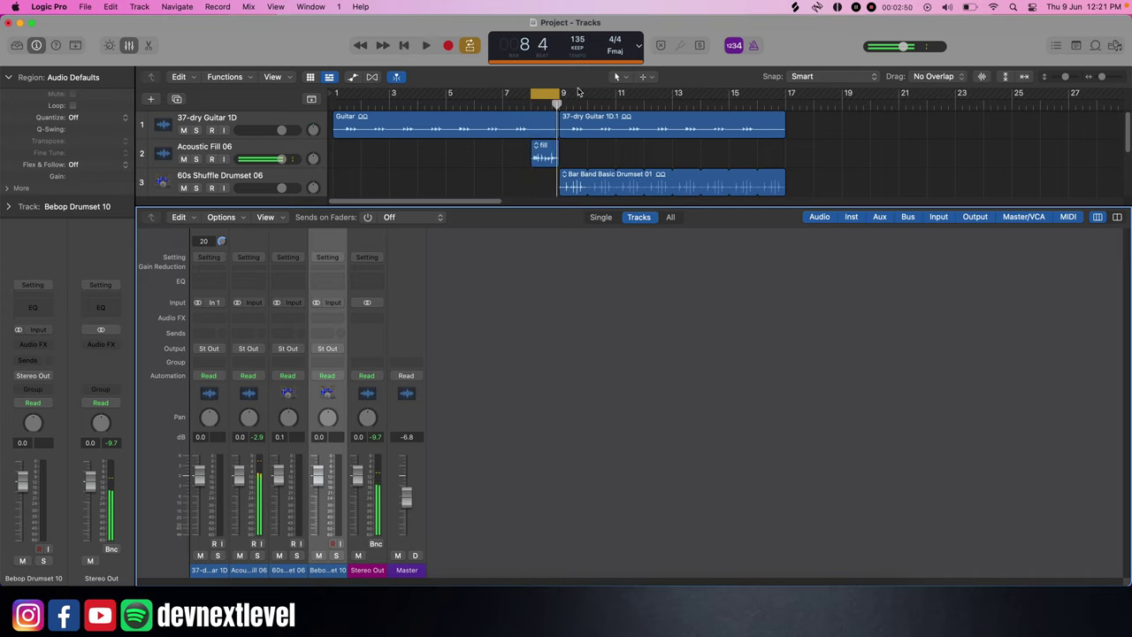
Set the cycle range from bar 9 to bar 17 and play it to check the channel levels
{"action": "left_click_drag", "start_coordinate": [559, 93], "coordinate": [787, 93]}
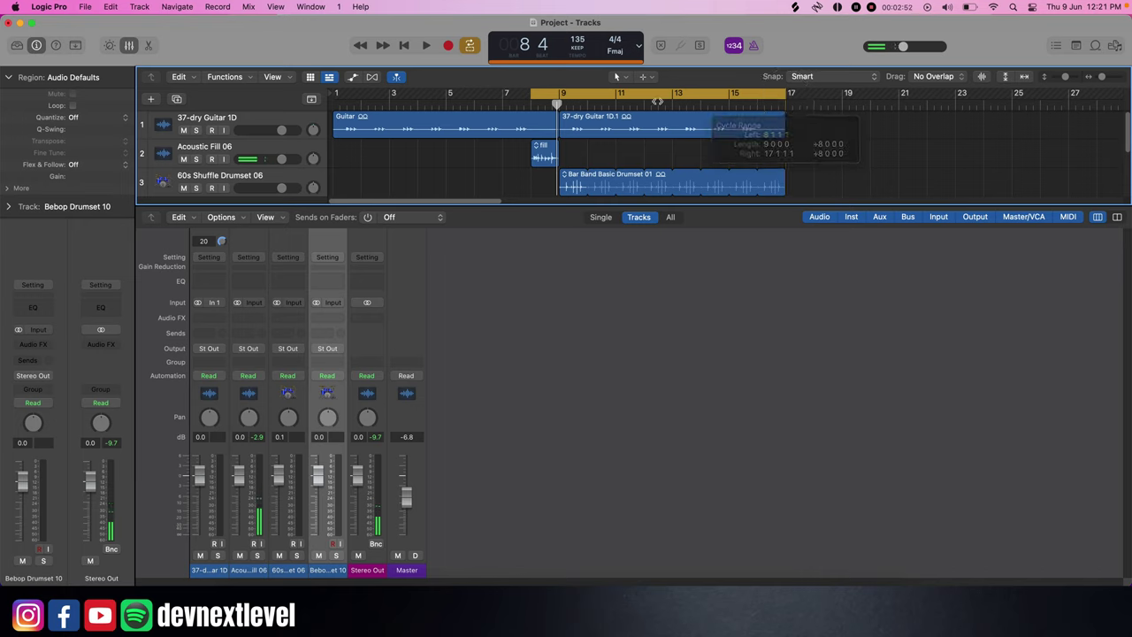
{"action": "left_click_drag", "start_coordinate": [532, 94], "coordinate": [559, 104]}
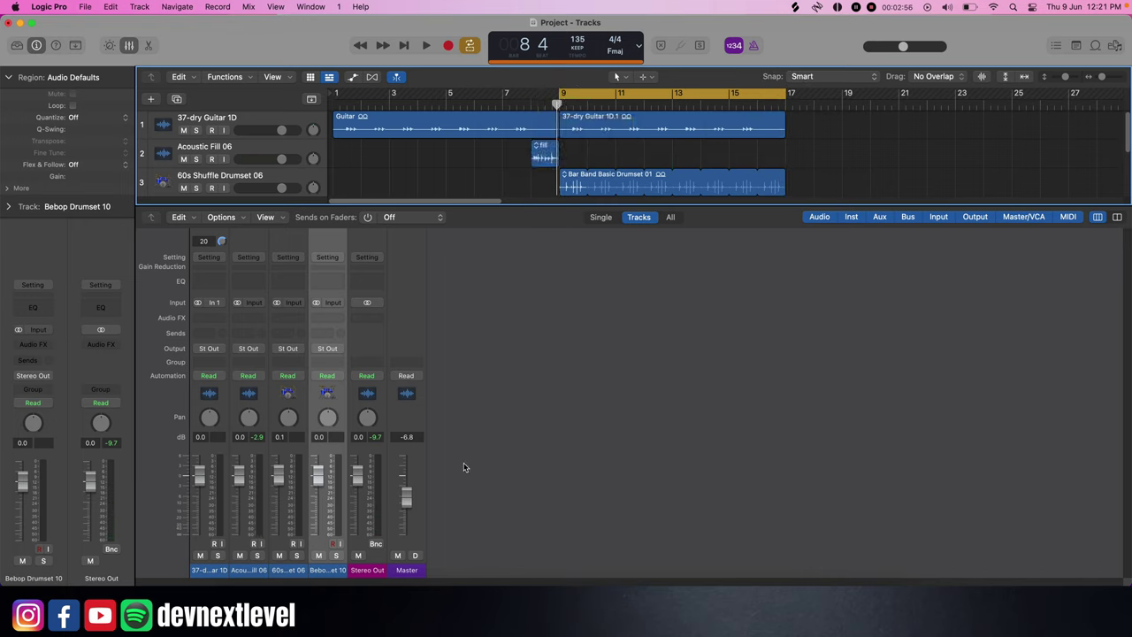
{"action": "key", "text": "space"}
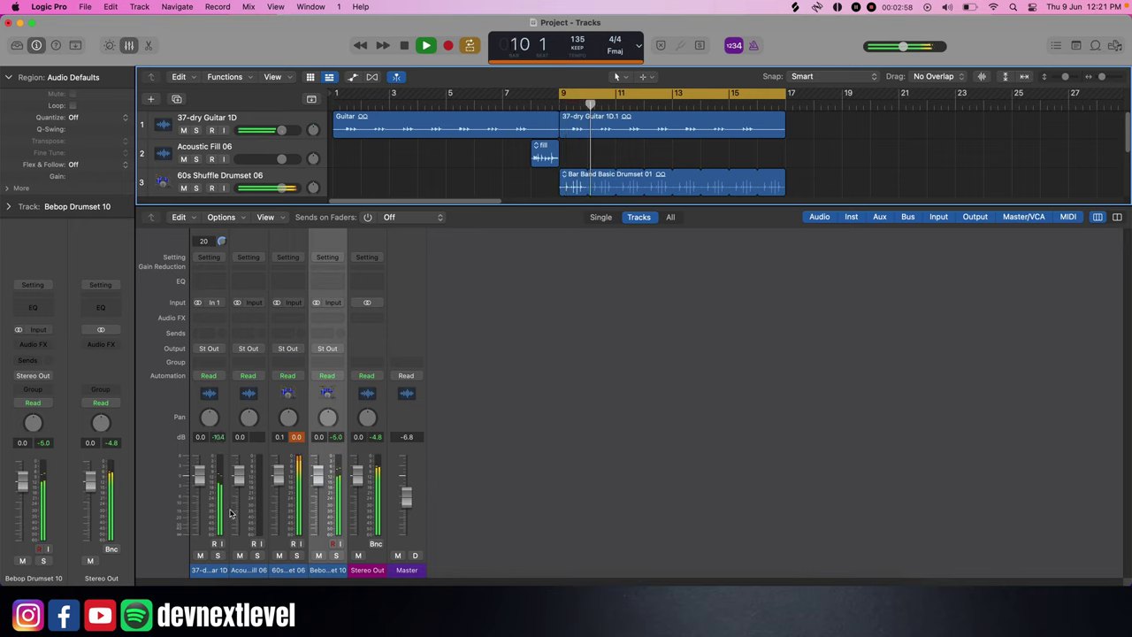
{"action": "key", "text": "space"}
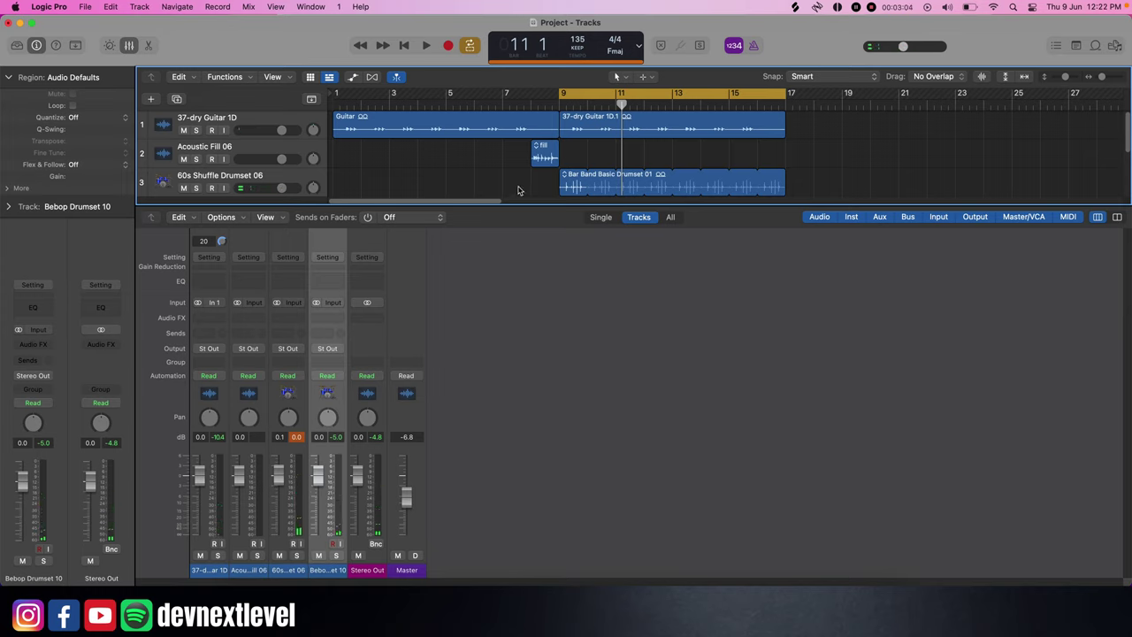
Solo the 60s Shuffle Drumset 06 track, play it while adjusting its fader, and set its volume to 0 dB
{"action": "left_click", "coordinate": [197, 187]}
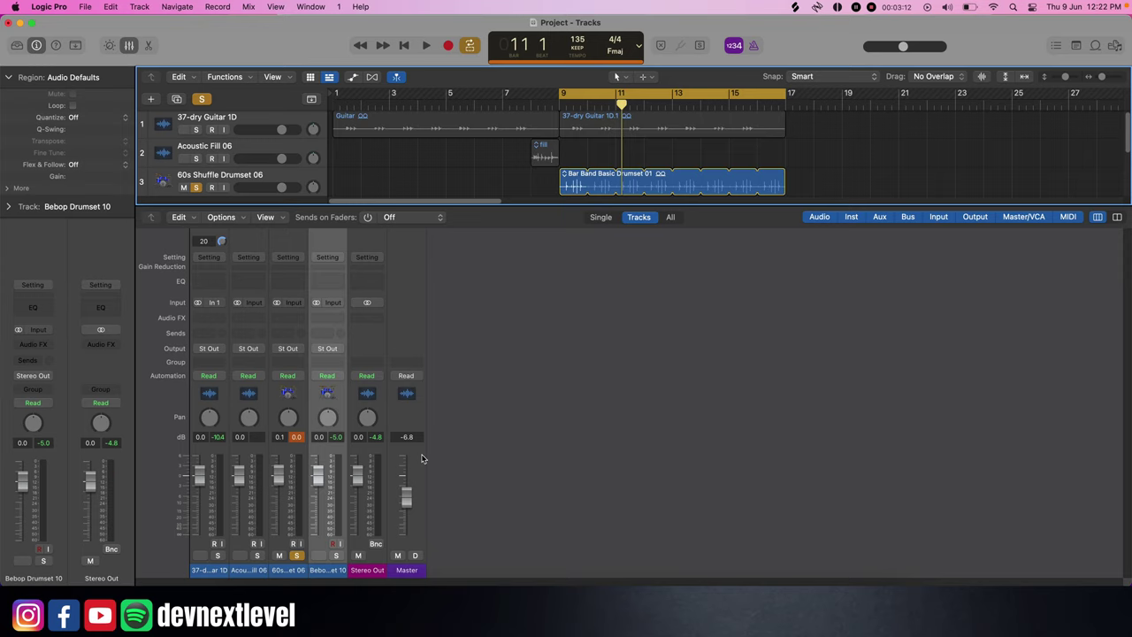
{"action": "key", "text": "space"}
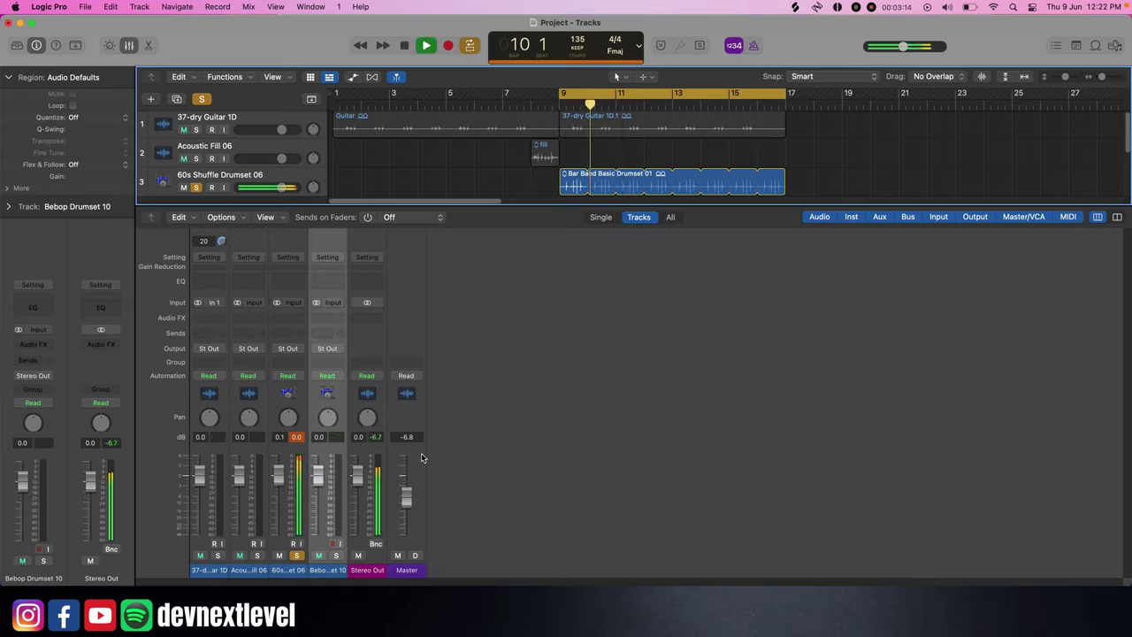
{"action": "mouse_move", "coordinate": [279, 475]}
{"action": "left_mouse_down"}
{"action": "mouse_move", "coordinate": [277, 534]}
{"action": "mouse_move", "coordinate": [285, 475]}
{"action": "left_mouse_up"}
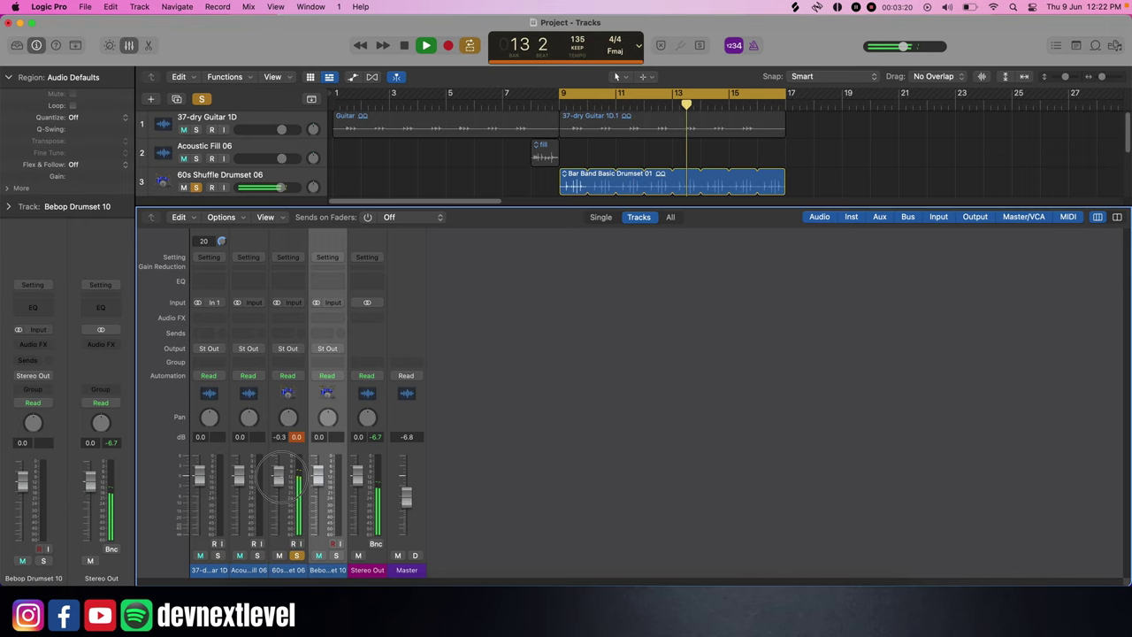
{"action": "key", "text": "space"}
{"action": "double_click", "coordinate": [279, 437]}
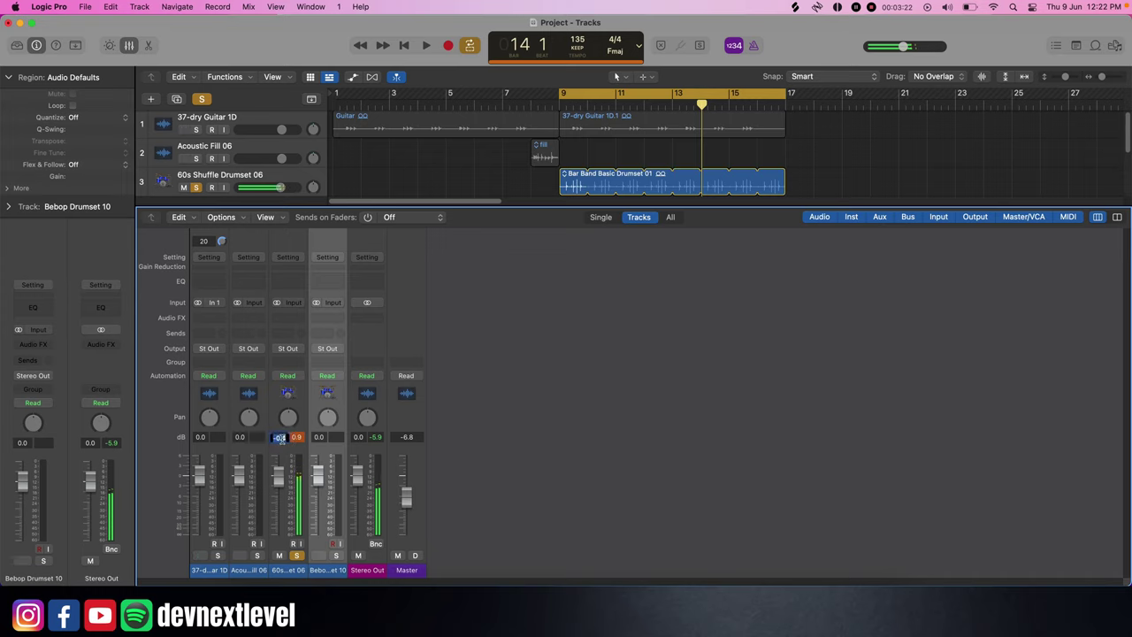
{"action": "type", "text": "+0"}
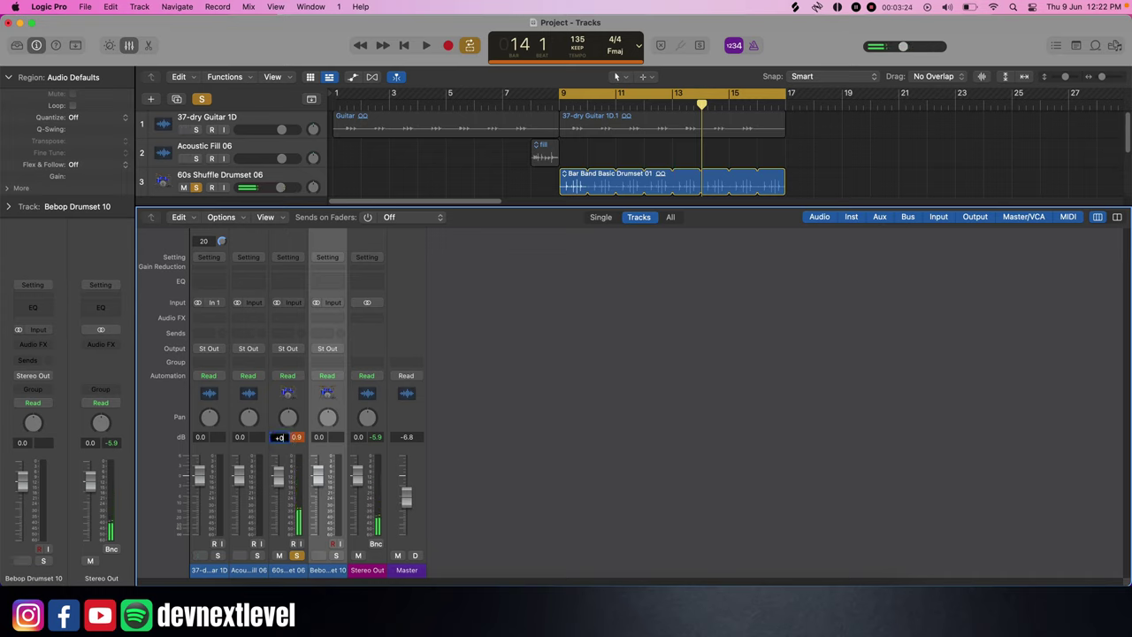
{"action": "key", "text": "Return"}
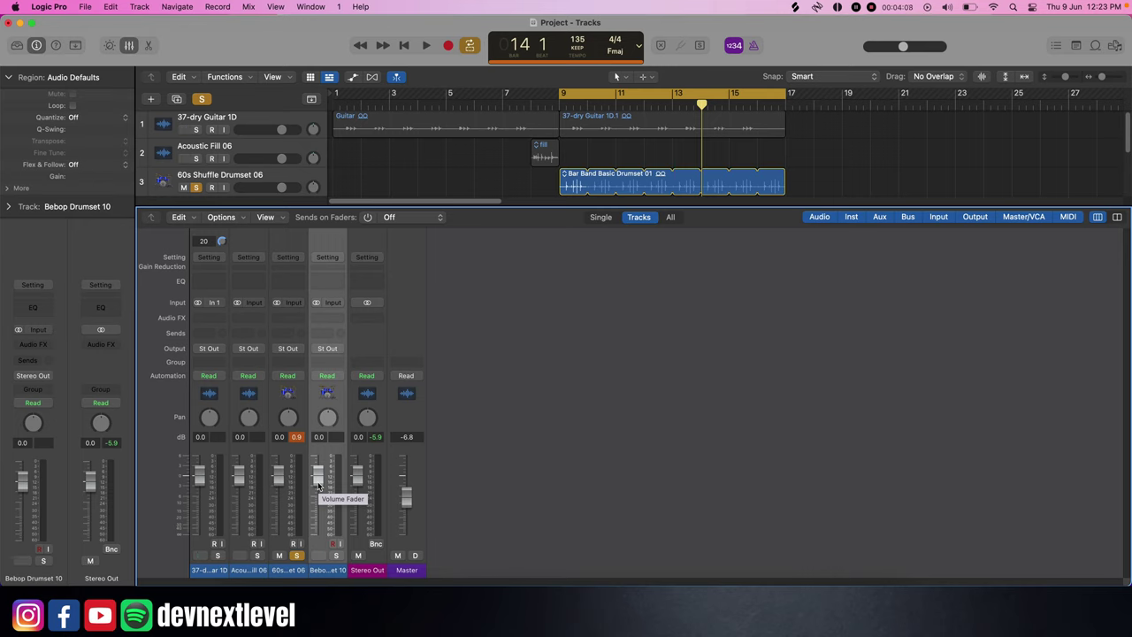
Play the cycled section and turn off solo on the 60s Shuffle Drumset 06 track
{"action": "key", "text": "space"}
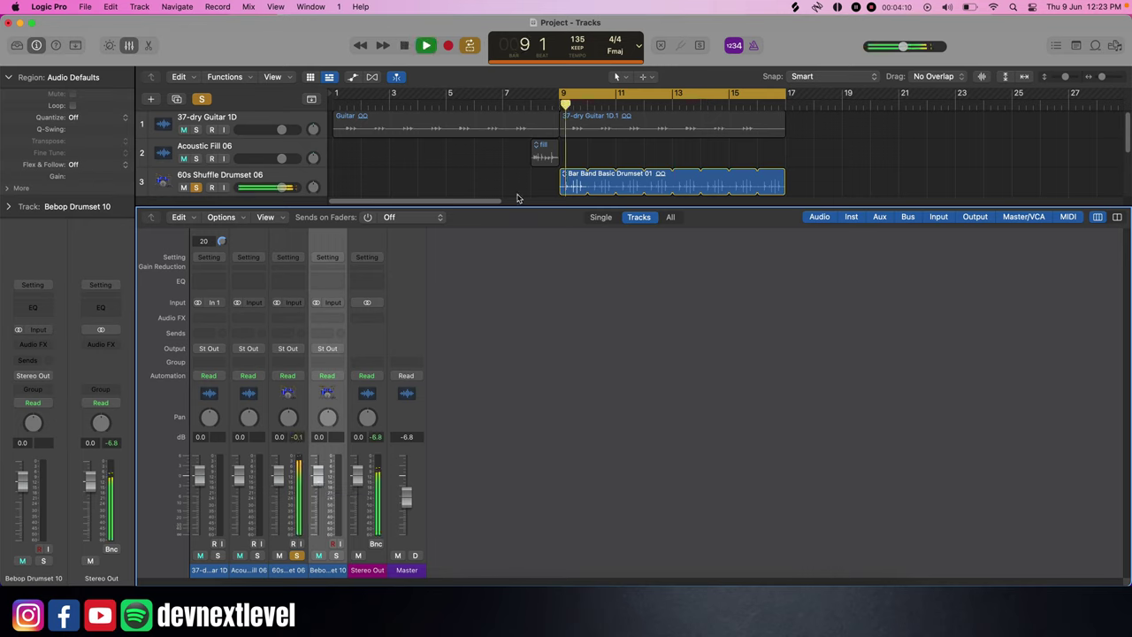
{"action": "left_click", "coordinate": [196, 187]}
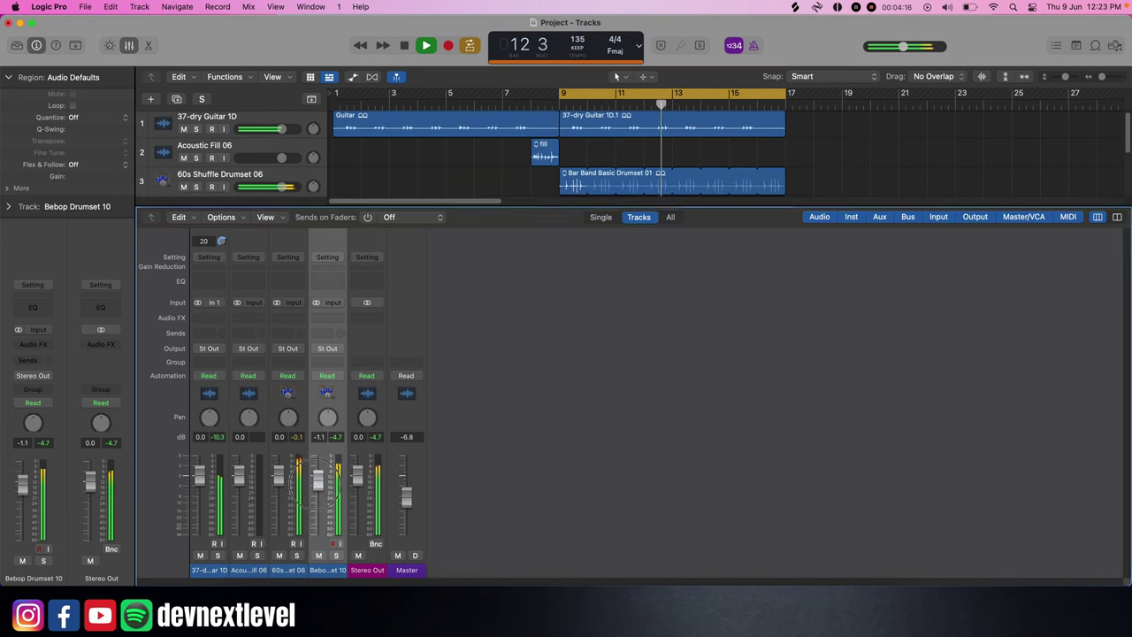
Lower the faders to -5.4 dB for 37-dry Guitar 1D, -3.8 dB for Acoustic Fill 06, -6.4 dB for 60s Shuffle Drumset 06 and -3.7 dB for Bebop Drumset 10
{"action": "left_click_drag", "start_coordinate": [314, 479], "coordinate": [239, 490]}
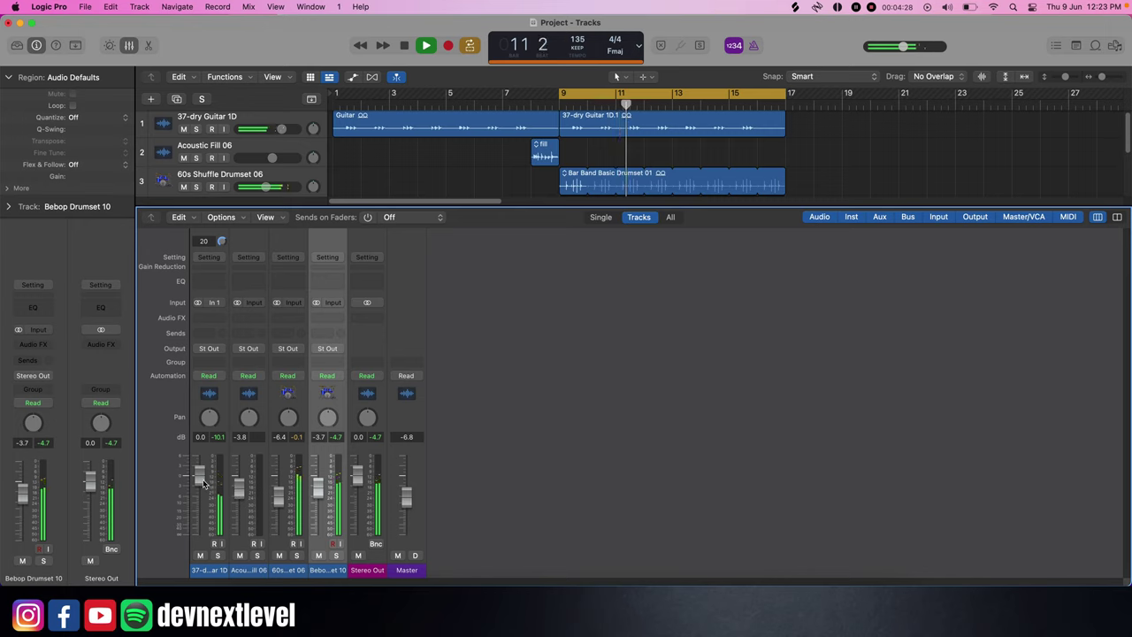
{"action": "left_click_drag", "start_coordinate": [200, 475], "coordinate": [199, 496]}
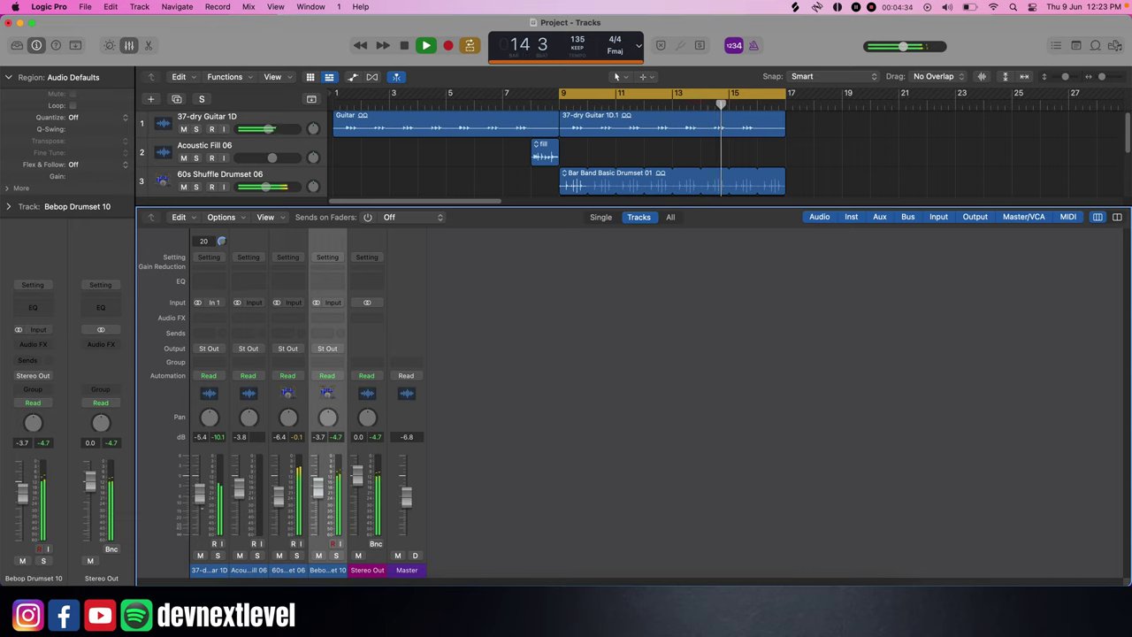
{"action": "key", "text": "space"}
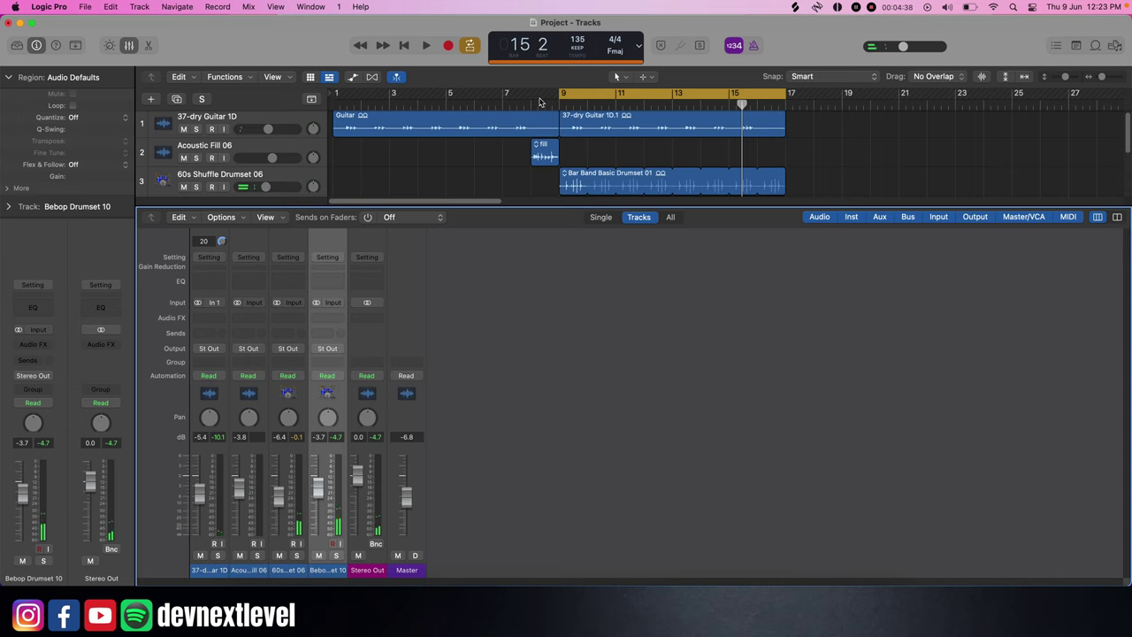
Play from bar 8 with the cycle off, re-enable the bar 9 to 17 cycle while checking the levels, and stop playback
{"action": "left_click", "coordinate": [530, 100]}
{"action": "left_click", "coordinate": [570, 93]}
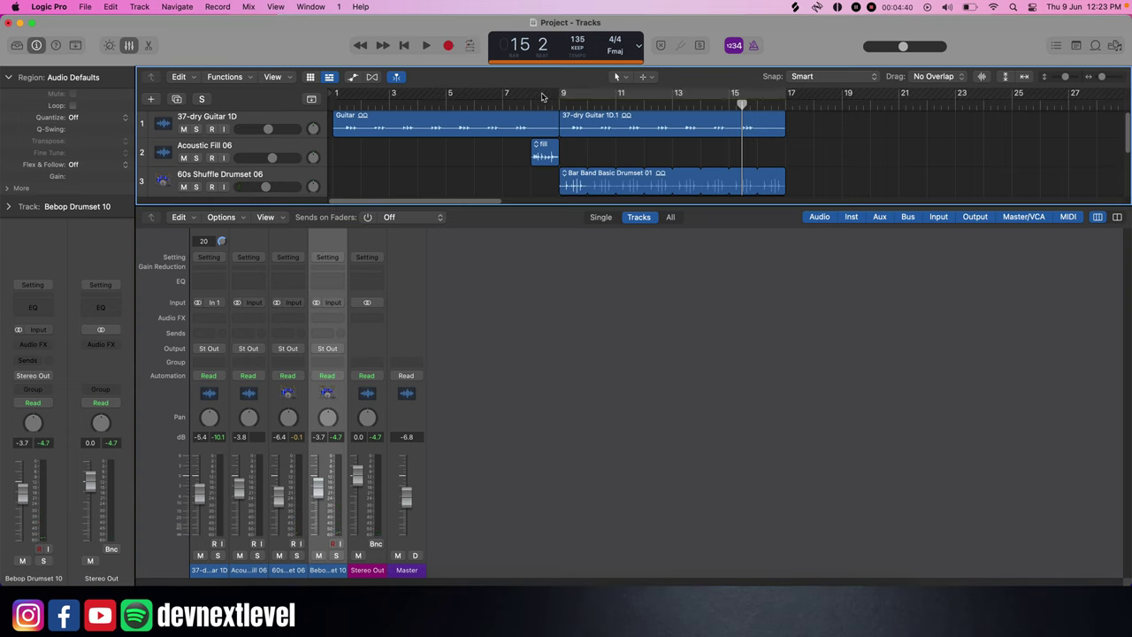
{"action": "left_click", "coordinate": [532, 99]}
{"action": "key", "text": "space"}
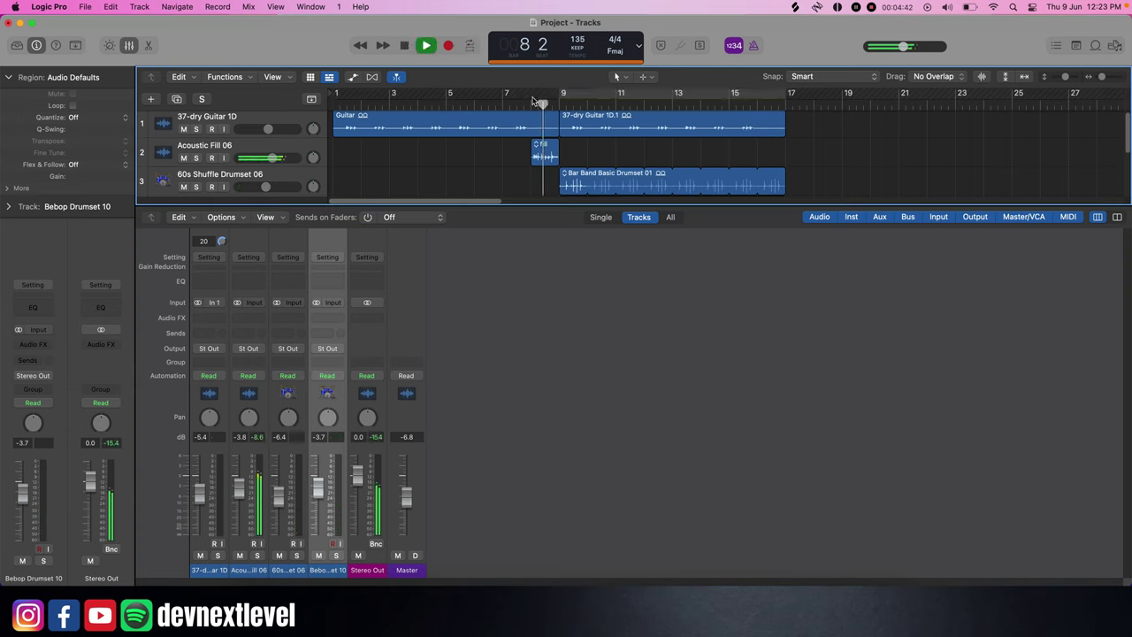
{"action": "left_click", "coordinate": [593, 94]}
{"action": "left_click", "coordinate": [564, 100]}
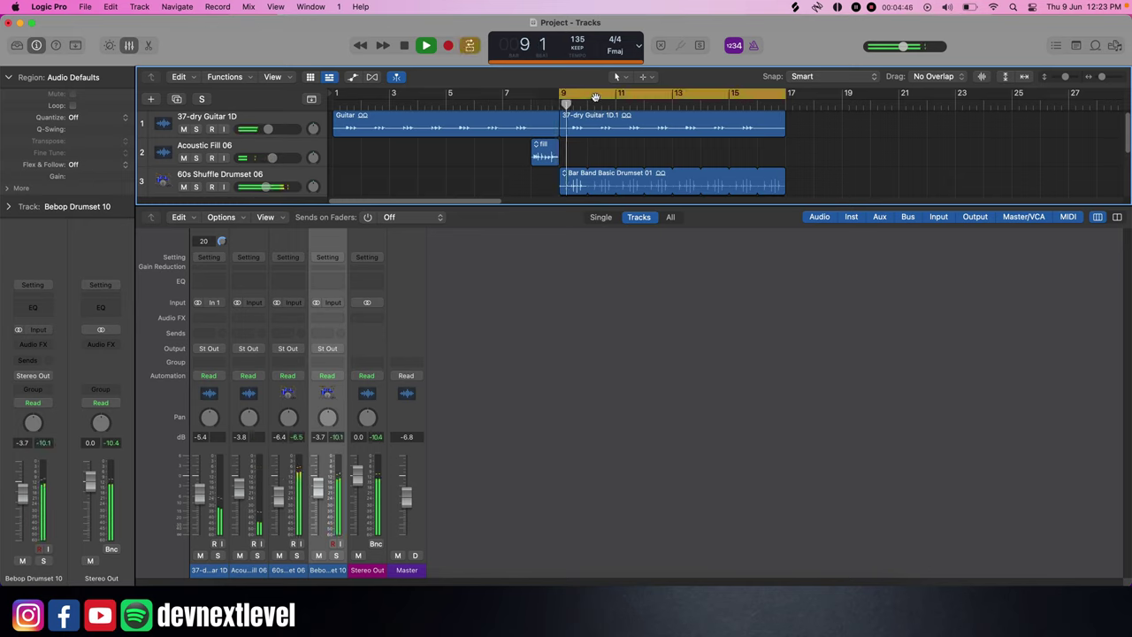
{"action": "left_click", "coordinate": [405, 45]}
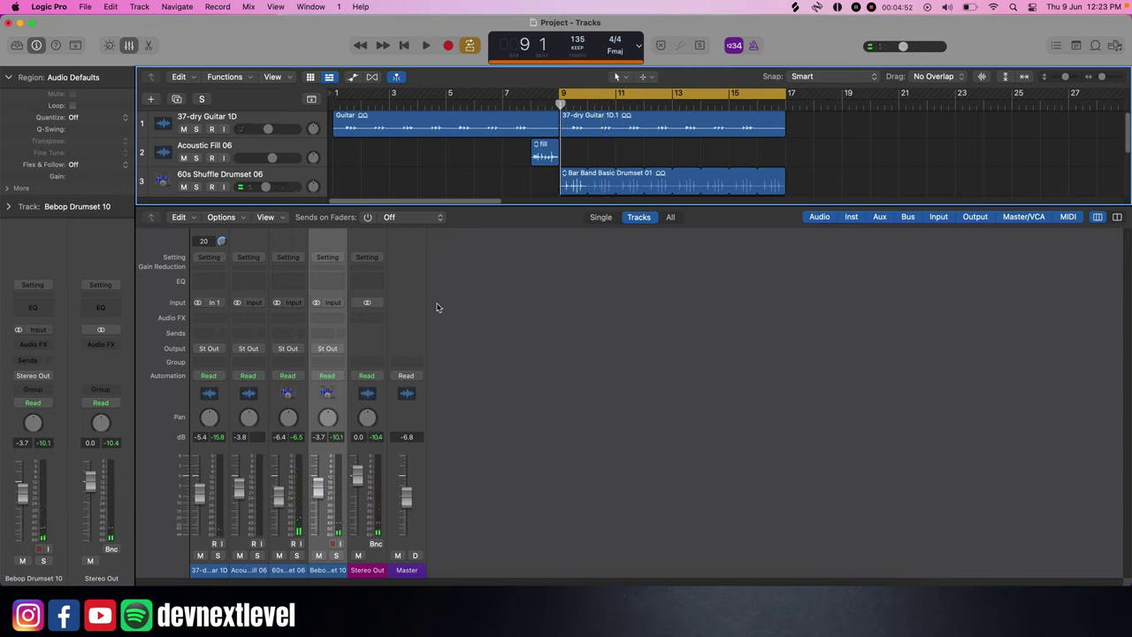
Hide the Mixer and add a Channel EQ to the 60s Shuffle Drumset 06 track
{"action": "left_click", "coordinate": [128, 47]}
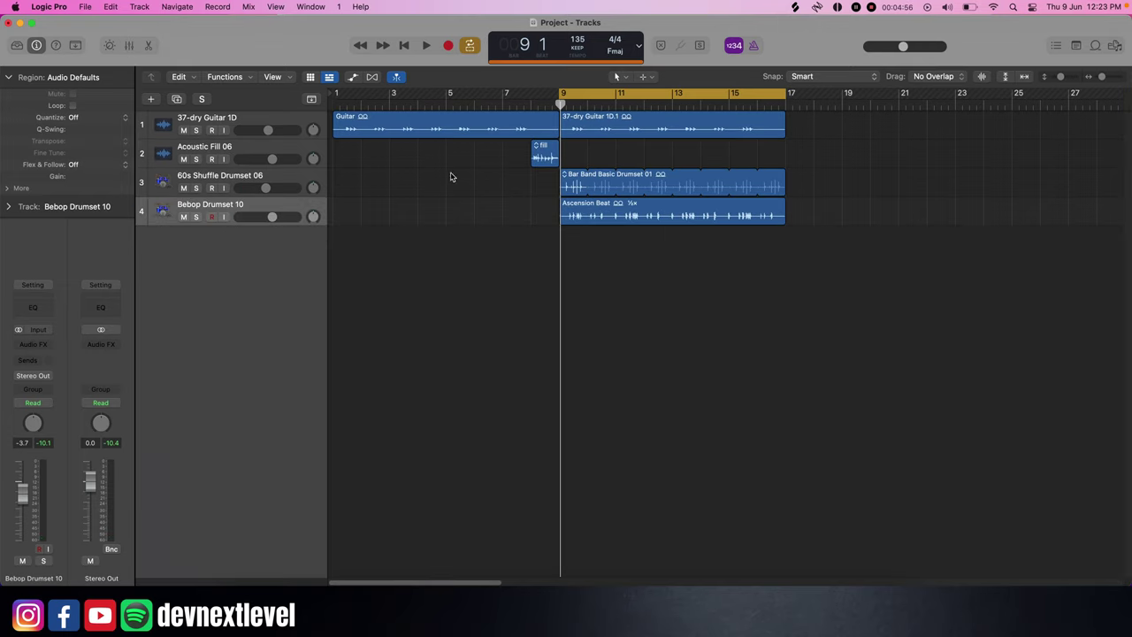
{"action": "left_click", "coordinate": [286, 147]}
{"action": "left_click", "coordinate": [283, 125]}
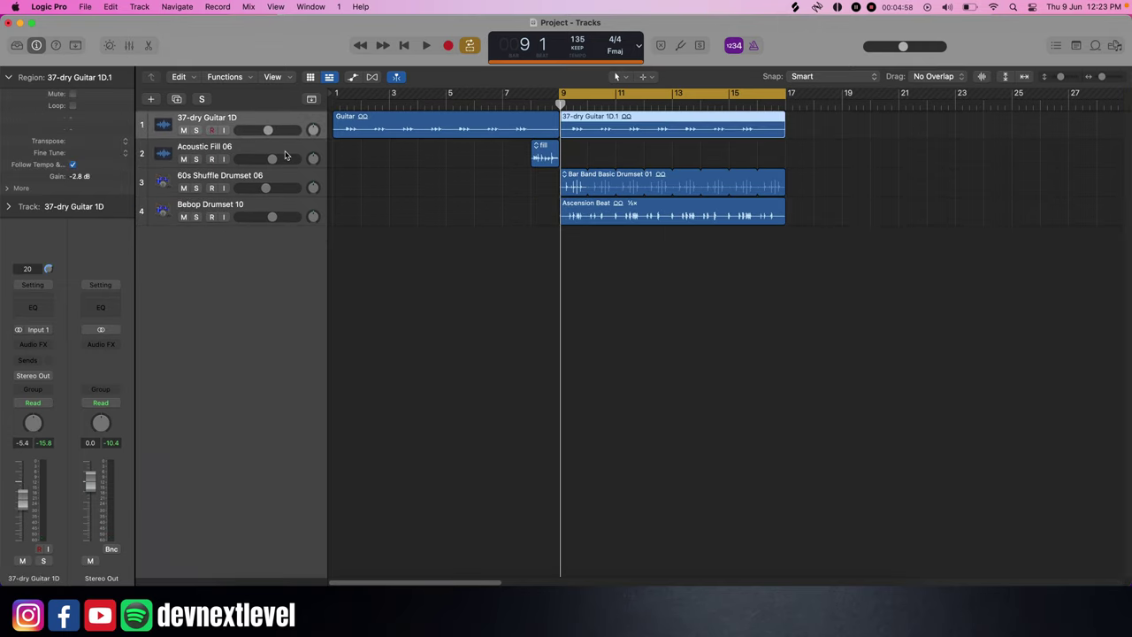
{"action": "left_click", "coordinate": [287, 178]}
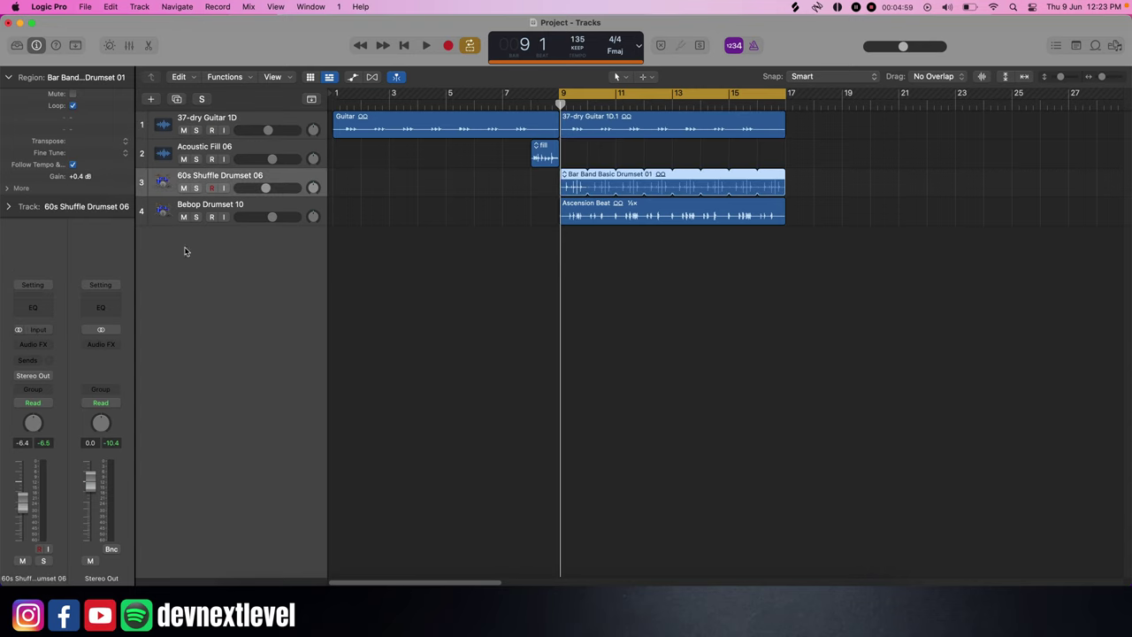
{"action": "left_click", "coordinate": [33, 310]}
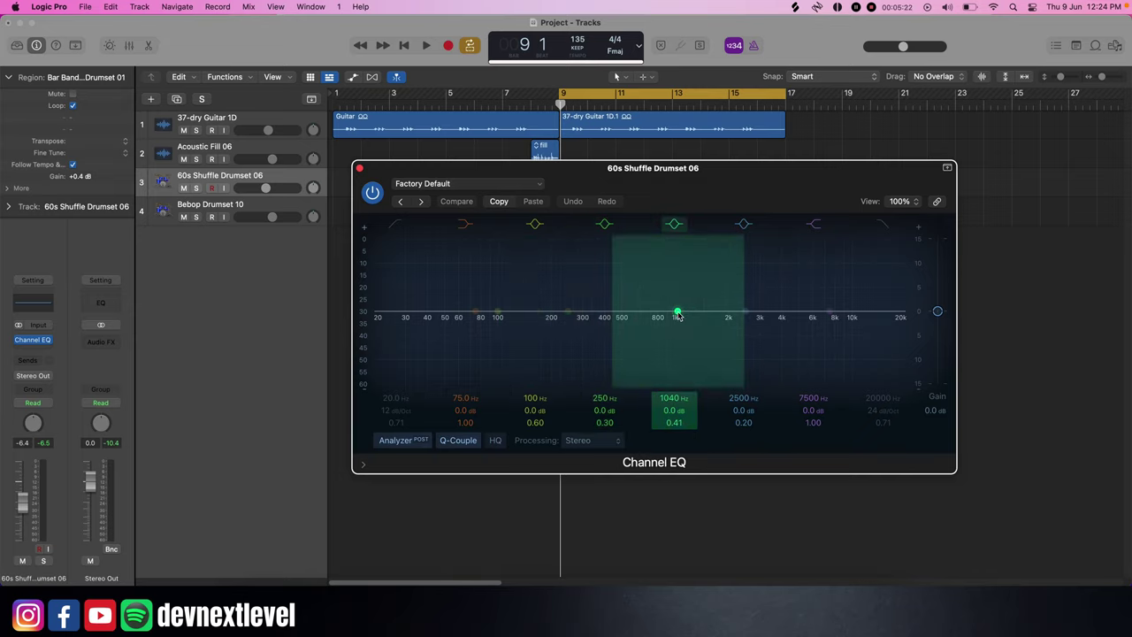
During playback, boost the 1040 Hz EQ band to +18.7 dB at 2260 Hz and solo the 60s Shuffle Drumset 06 track
{"action": "key", "text": "space"}
{"action": "left_click_drag", "start_coordinate": [678, 315], "coordinate": [736, 200]}
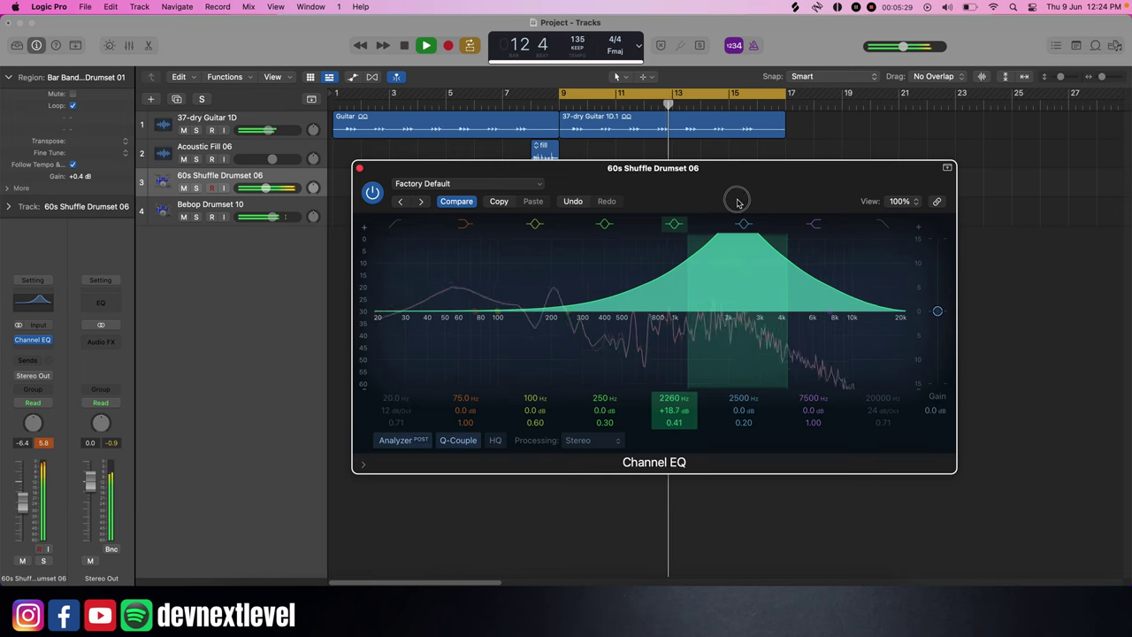
{"action": "left_click", "coordinate": [196, 188]}
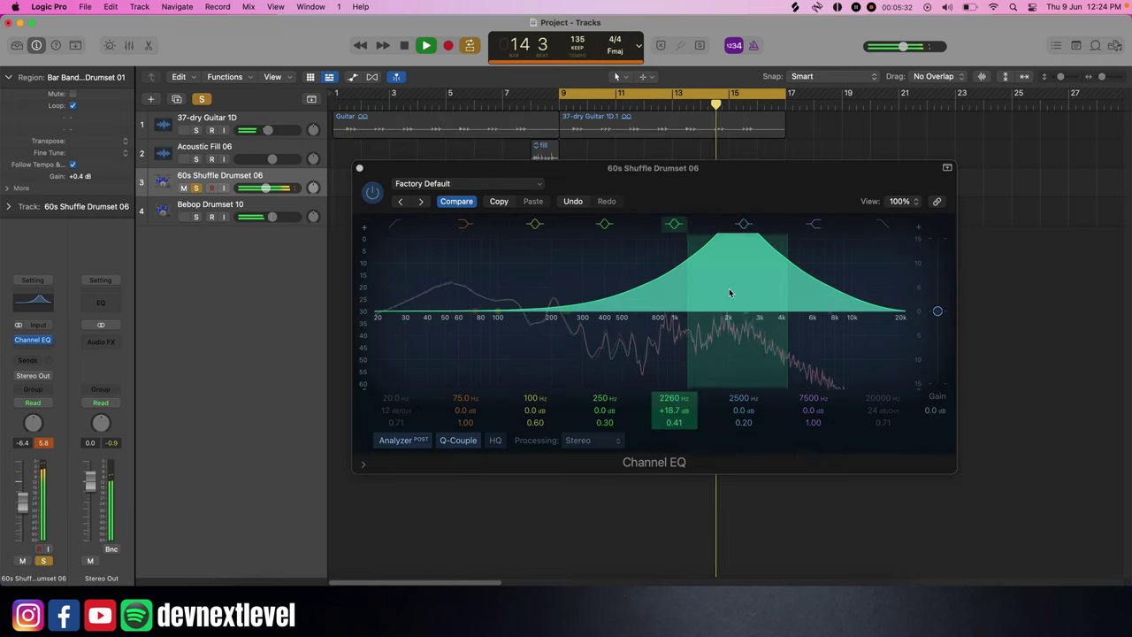
Move the 250 Hz band to 125 Hz at -0.3 dB, set the boosted band to 4460 Hz at +2.6 dB, and close the Channel EQ
{"action": "left_click_drag", "start_coordinate": [568, 305], "coordinate": [518, 311]}
{"action": "left_click_drag", "start_coordinate": [743, 234], "coordinate": [737, 320]}
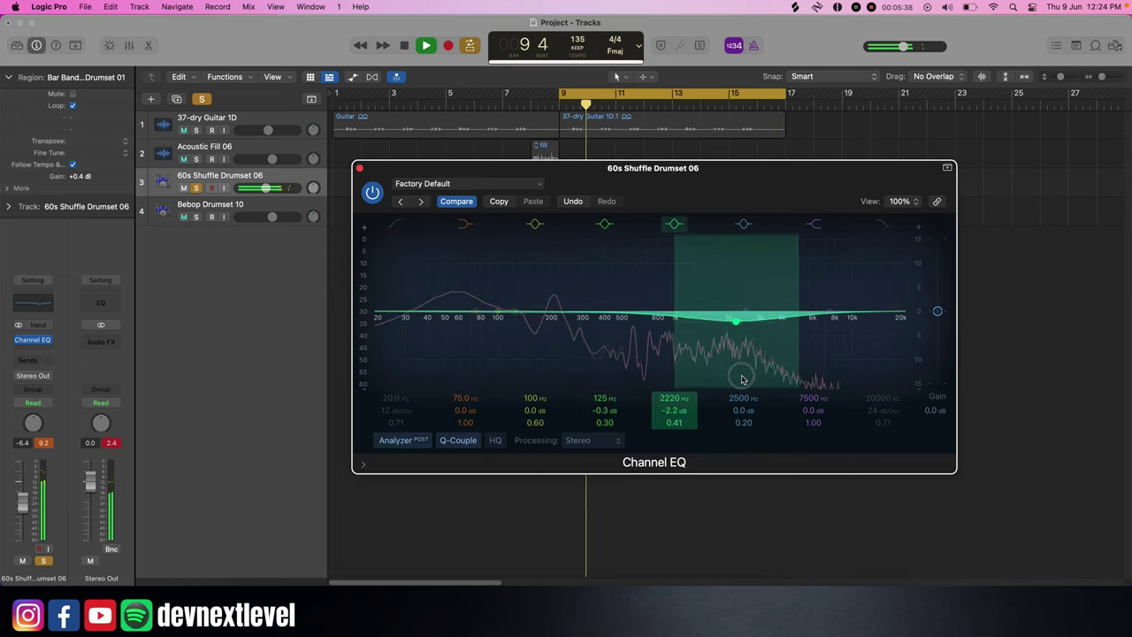
{"action": "left_click_drag", "start_coordinate": [743, 378], "coordinate": [794, 237]}
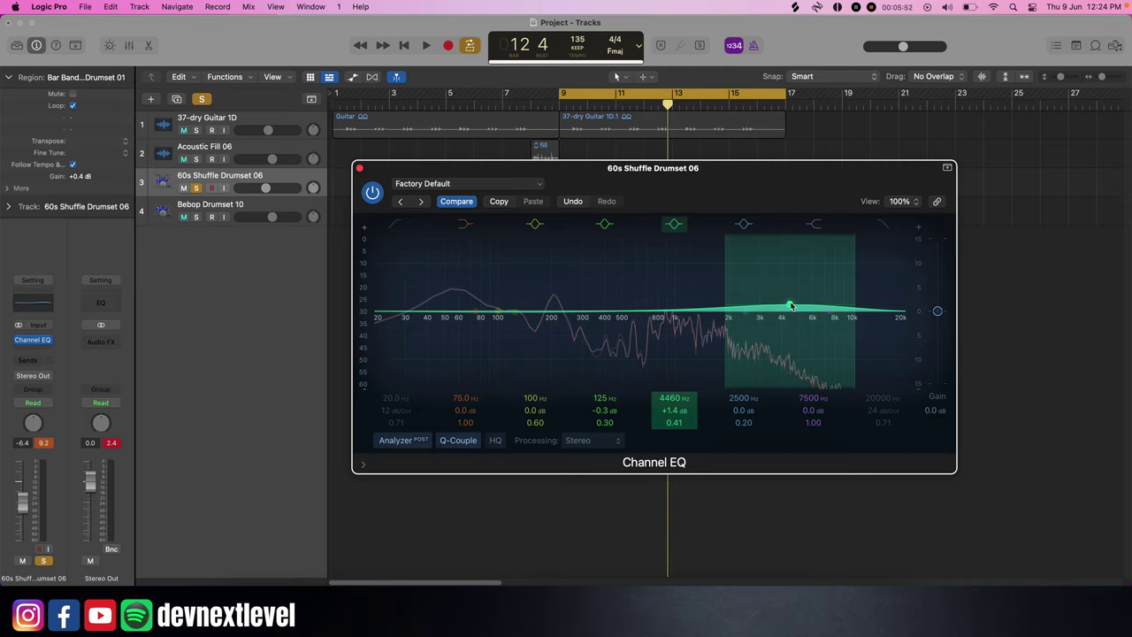
{"action": "left_click_drag", "start_coordinate": [791, 306], "coordinate": [791, 296]}
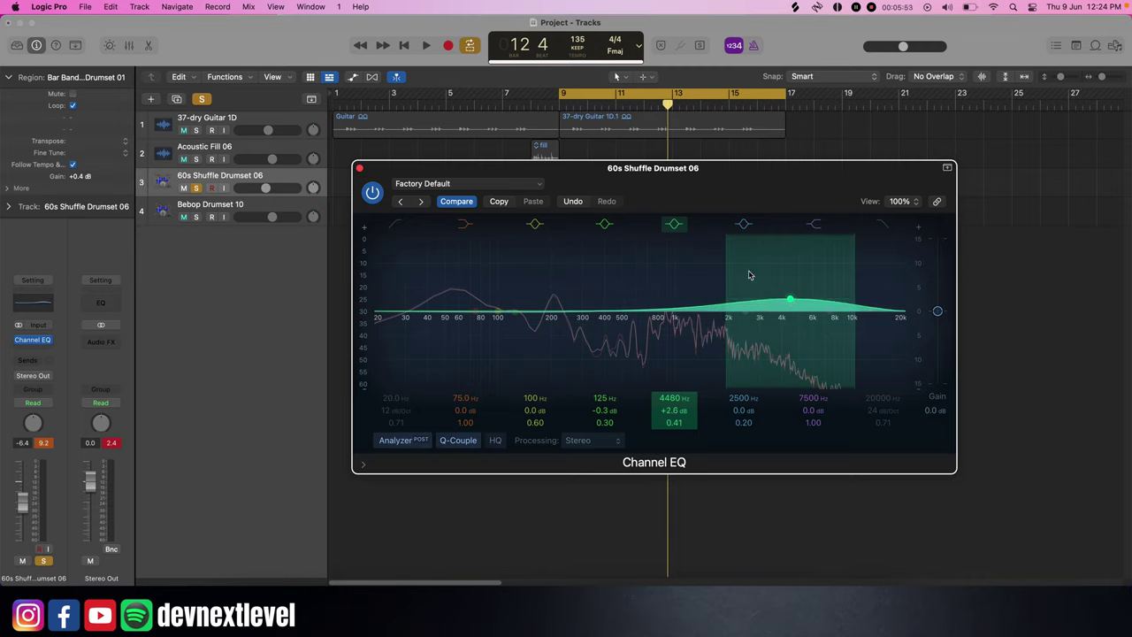
{"action": "left_click", "coordinate": [359, 168]}
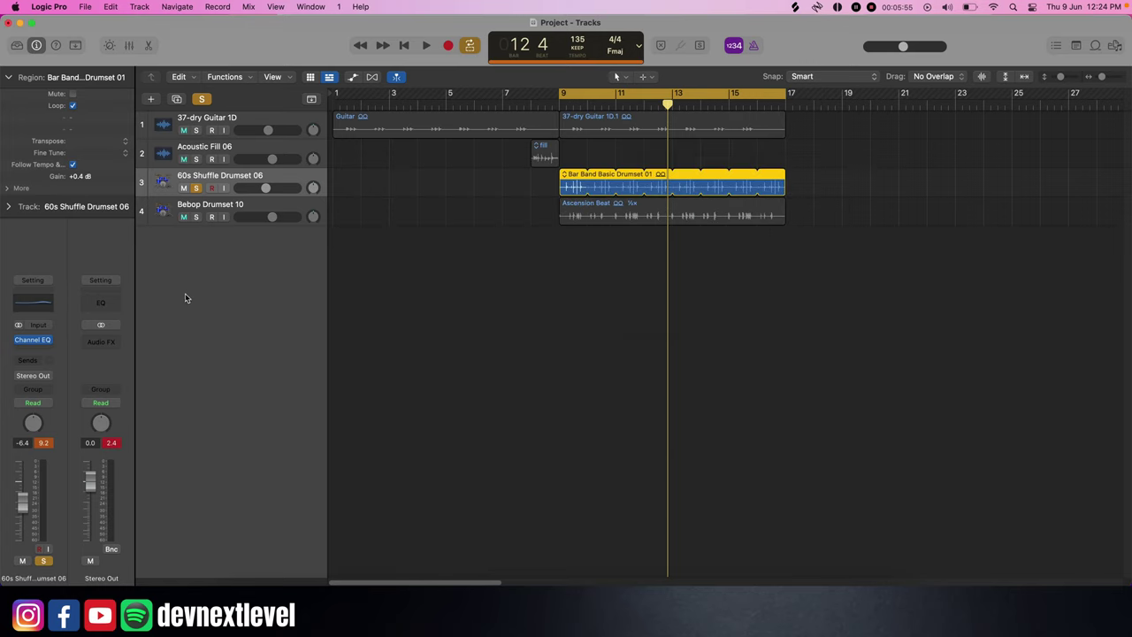
Examine the effect categories and Audio Units manufacturers available for the next audio effect slot of 60s Shuffle Drumset 06
{"action": "left_click", "coordinate": [39, 351]}
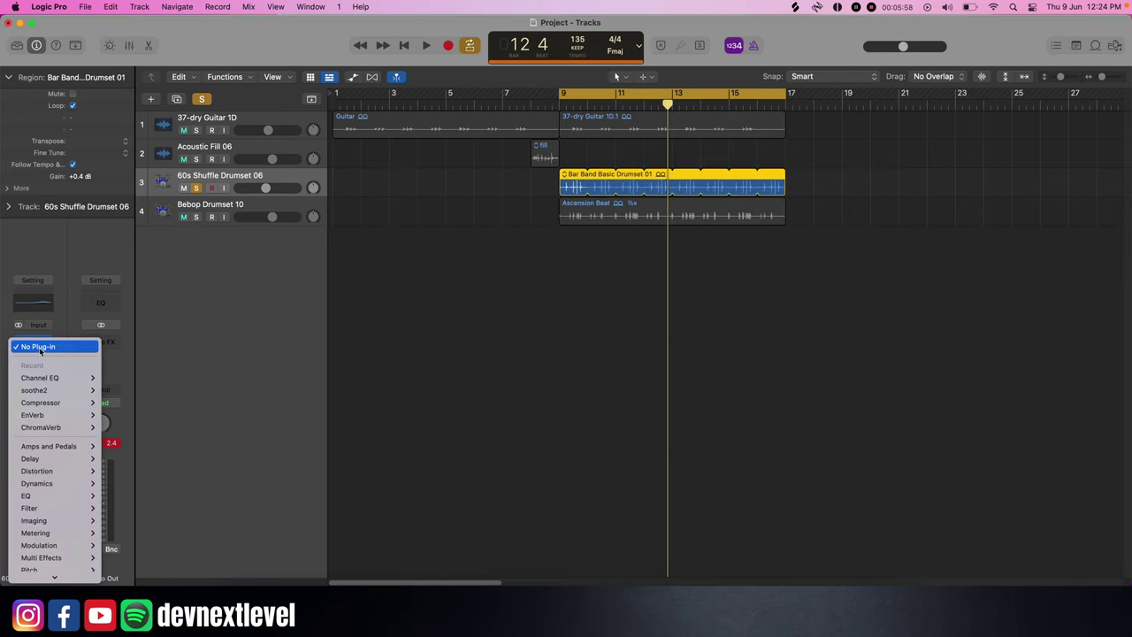
{"action": "left_click", "coordinate": [150, 356]}
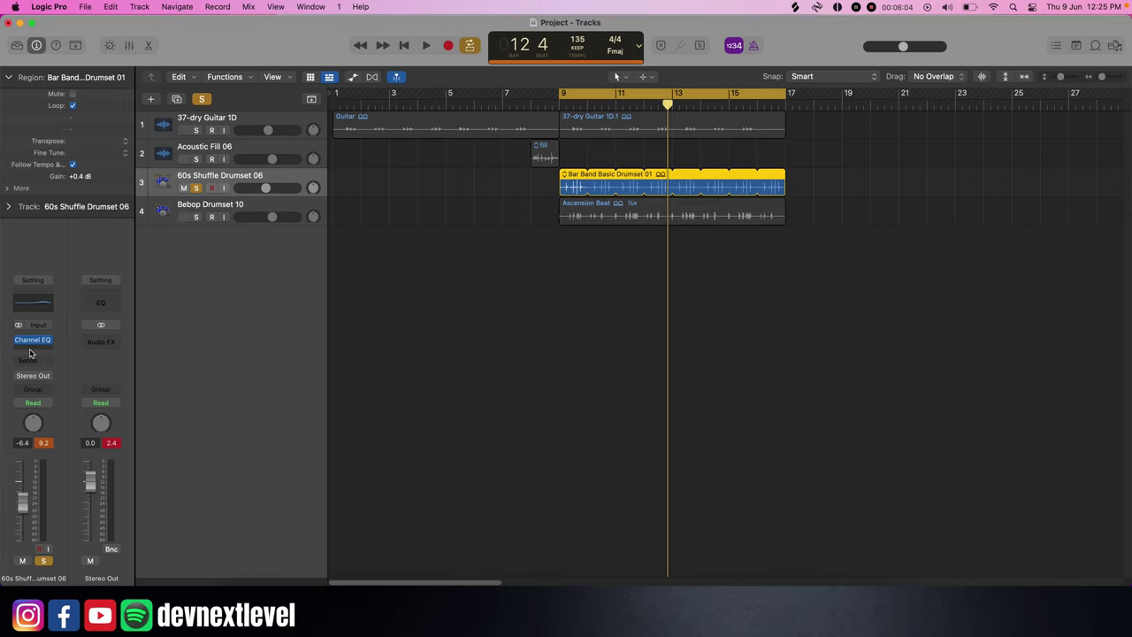
{"action": "left_click", "coordinate": [29, 353]}
{"action": "mouse_move", "coordinate": [43, 447]}
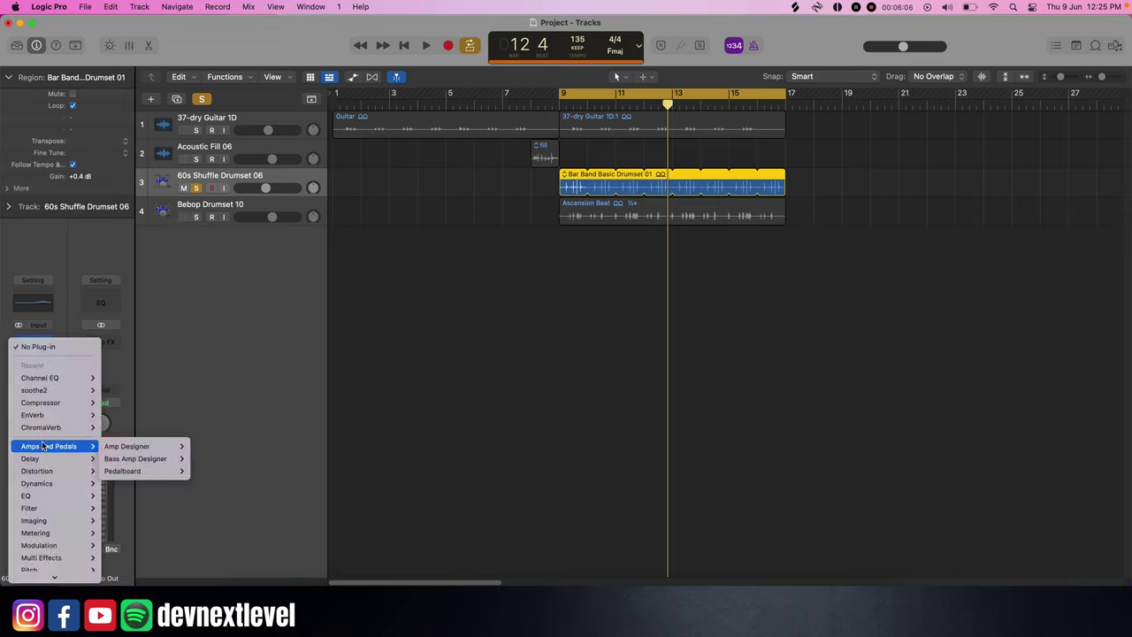
{"action": "scroll", "coordinate": [53, 522], "scroll_direction": "down", "scroll_amount": 3}
{"action": "mouse_move", "coordinate": [60, 530]}
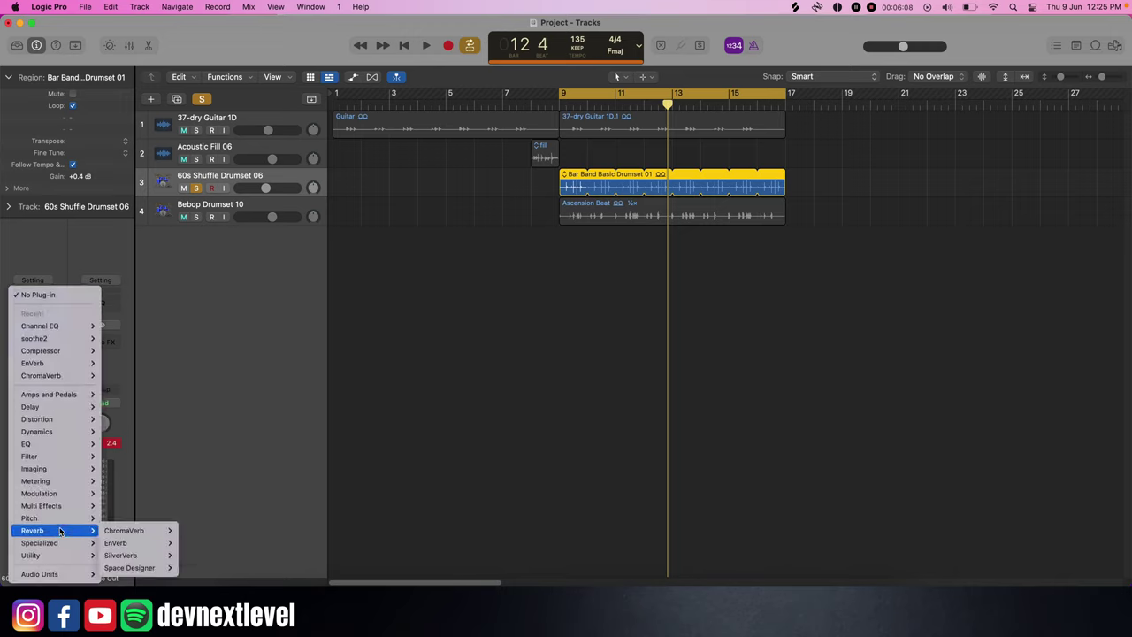
{"action": "mouse_move", "coordinate": [87, 576]}
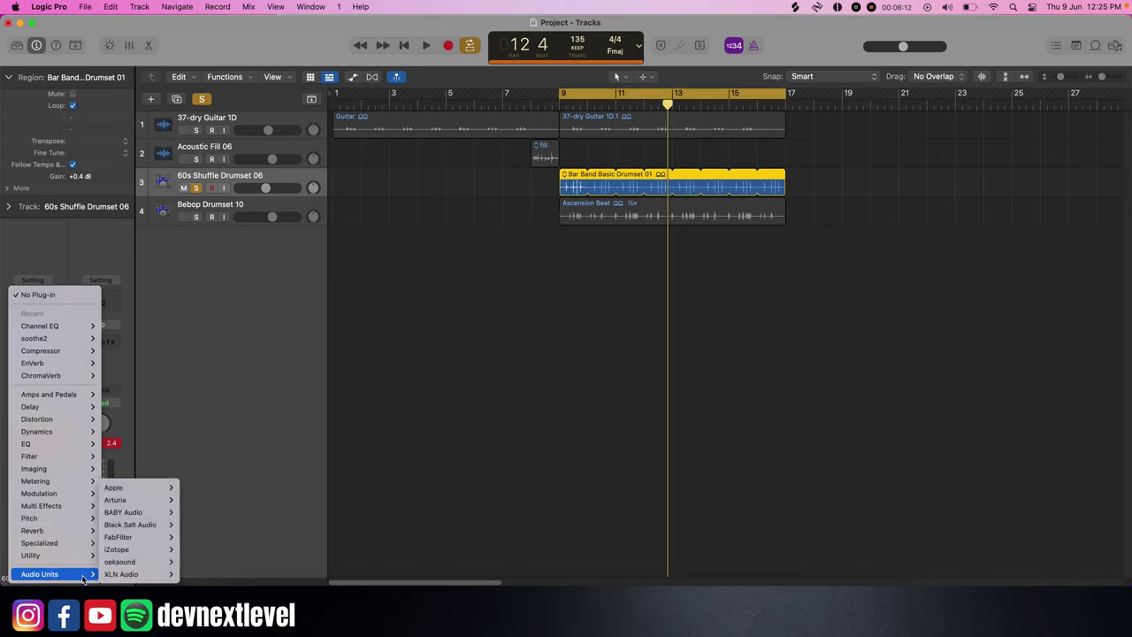
{"action": "mouse_move", "coordinate": [122, 575]}
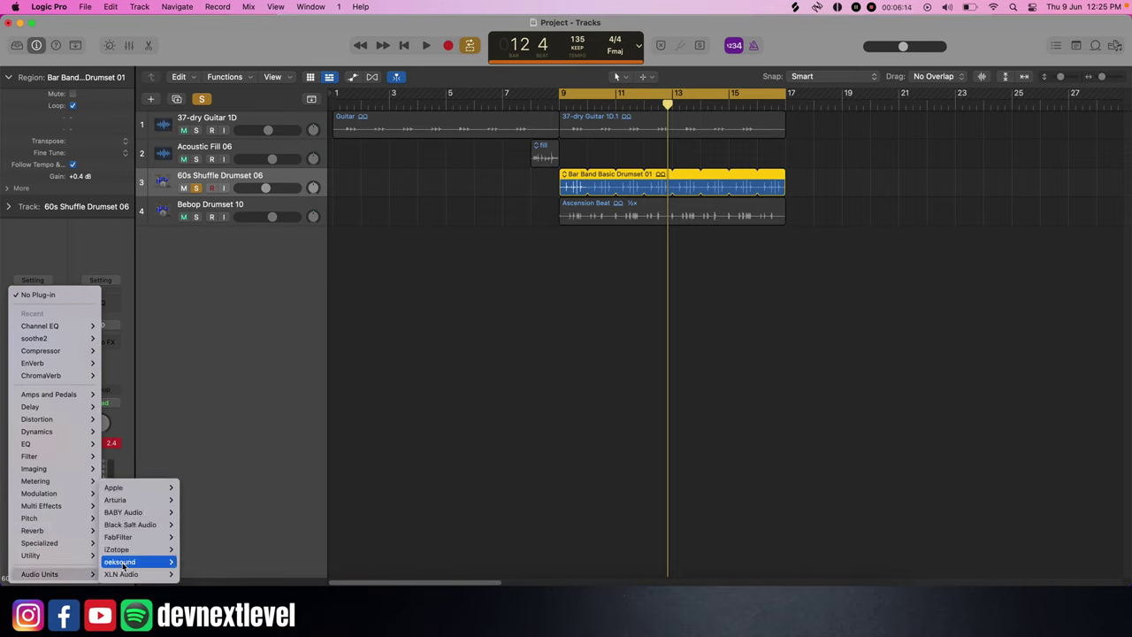
{"action": "mouse_move", "coordinate": [136, 489]}
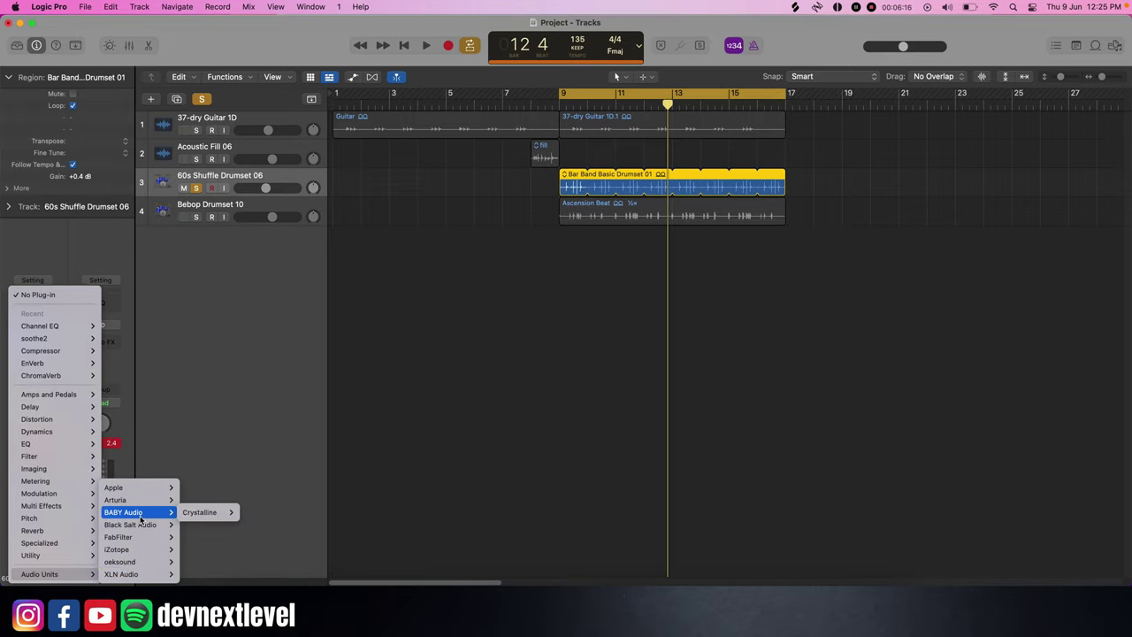
{"action": "mouse_move", "coordinate": [147, 539]}
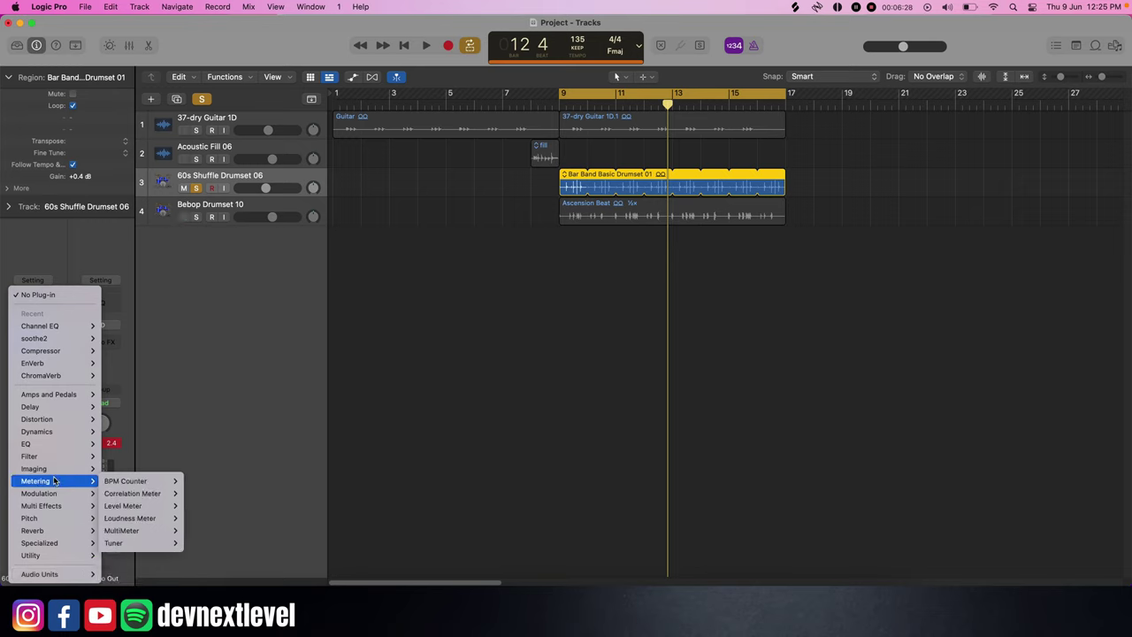
Insert a stereo Compressor from the Dynamics effects after the Channel EQ, close its window, and deselect the drum region
{"action": "mouse_move", "coordinate": [70, 434]}
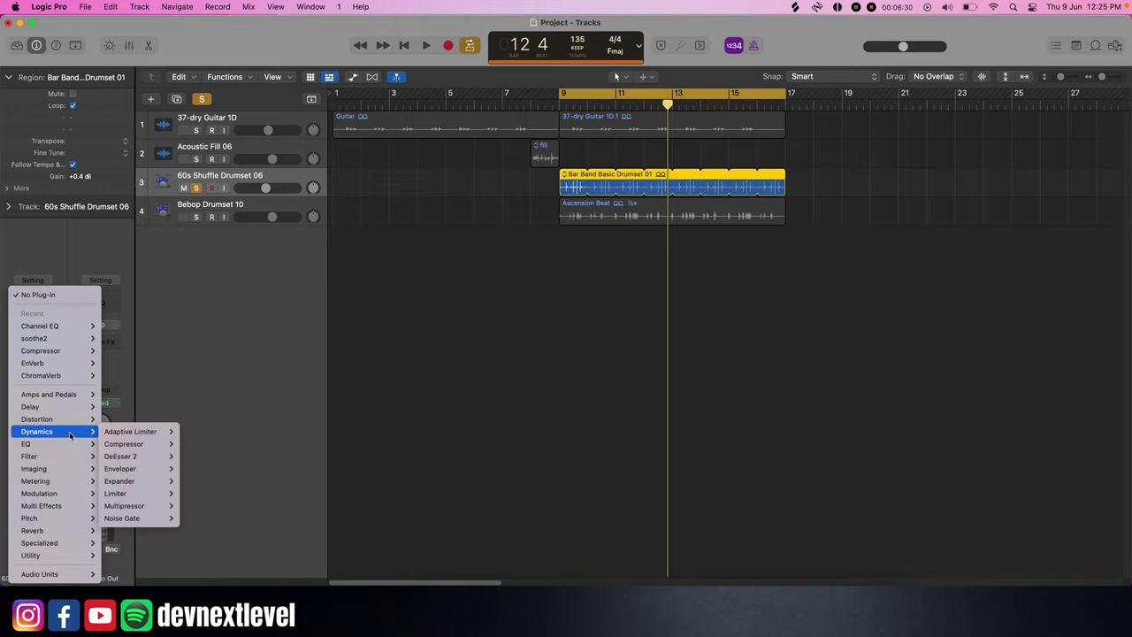
{"action": "mouse_move", "coordinate": [142, 446]}
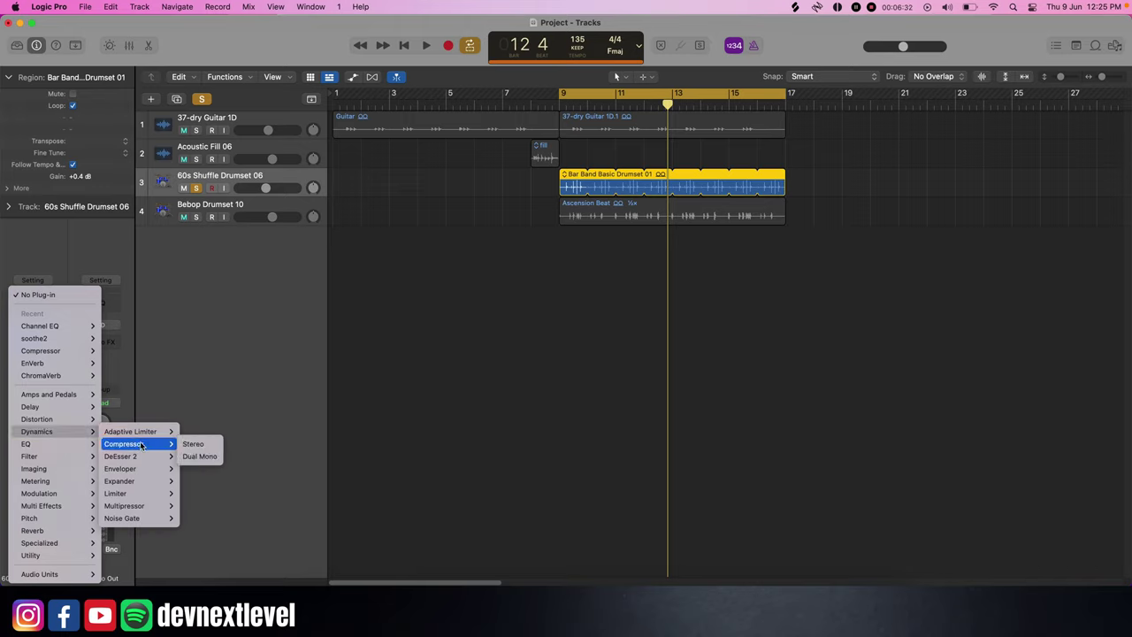
{"action": "left_click", "coordinate": [194, 444]}
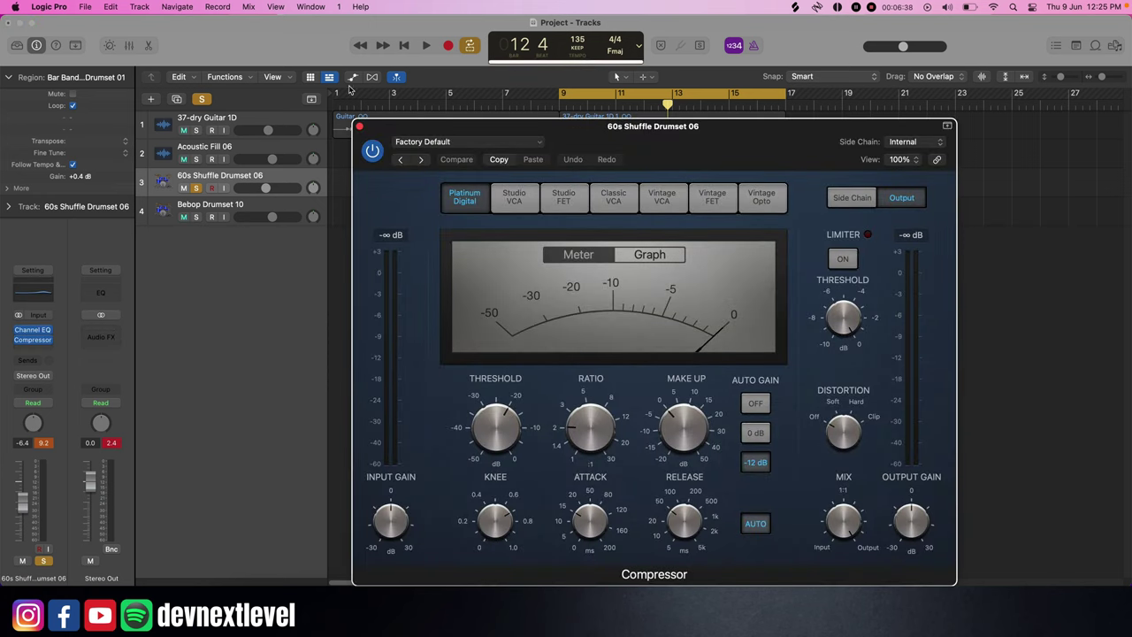
{"action": "left_click", "coordinate": [360, 127]}
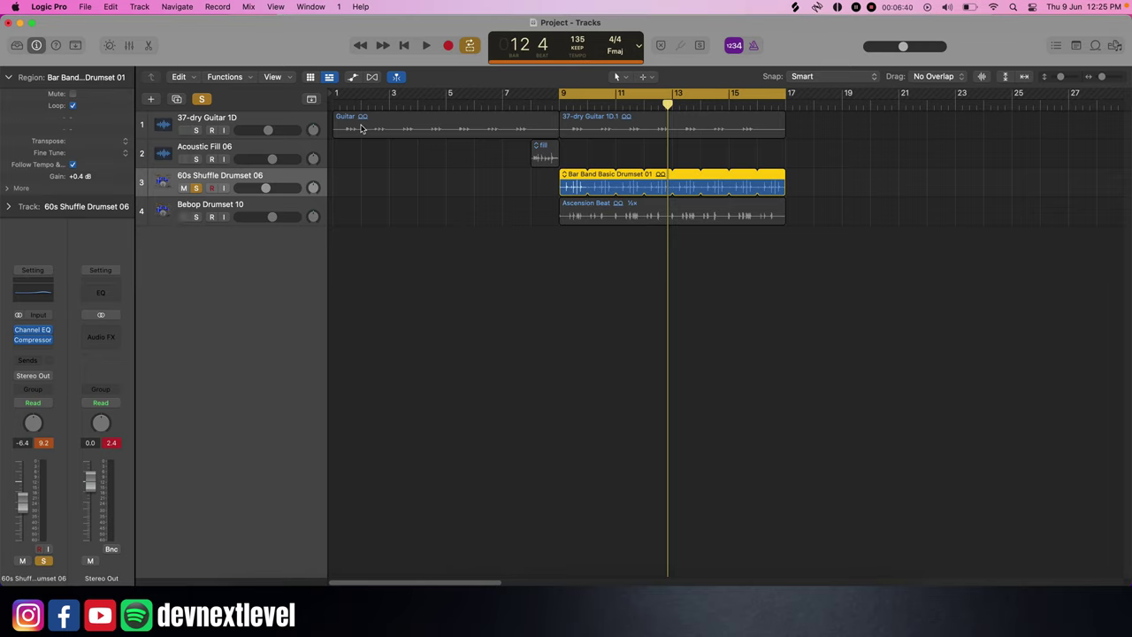
{"action": "left_click", "coordinate": [418, 244]}
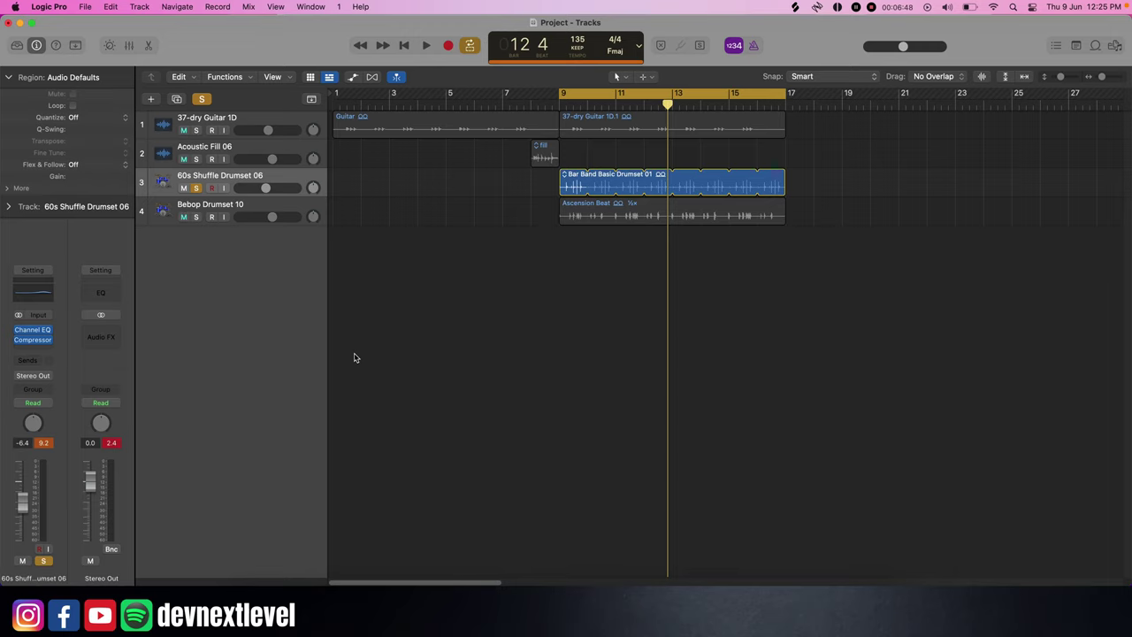
Show the Mixer and play the soloed 60s Shuffle Drumset 06 track to check its levels and gain reduction, then stop
{"action": "key", "text": "x"}
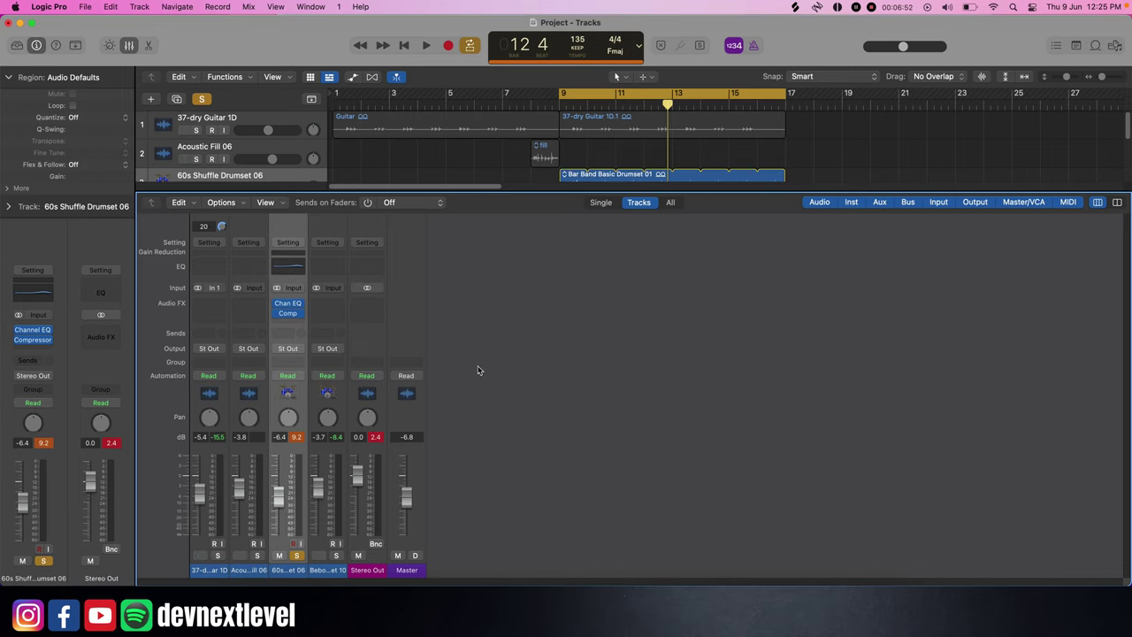
{"action": "key", "text": "space"}
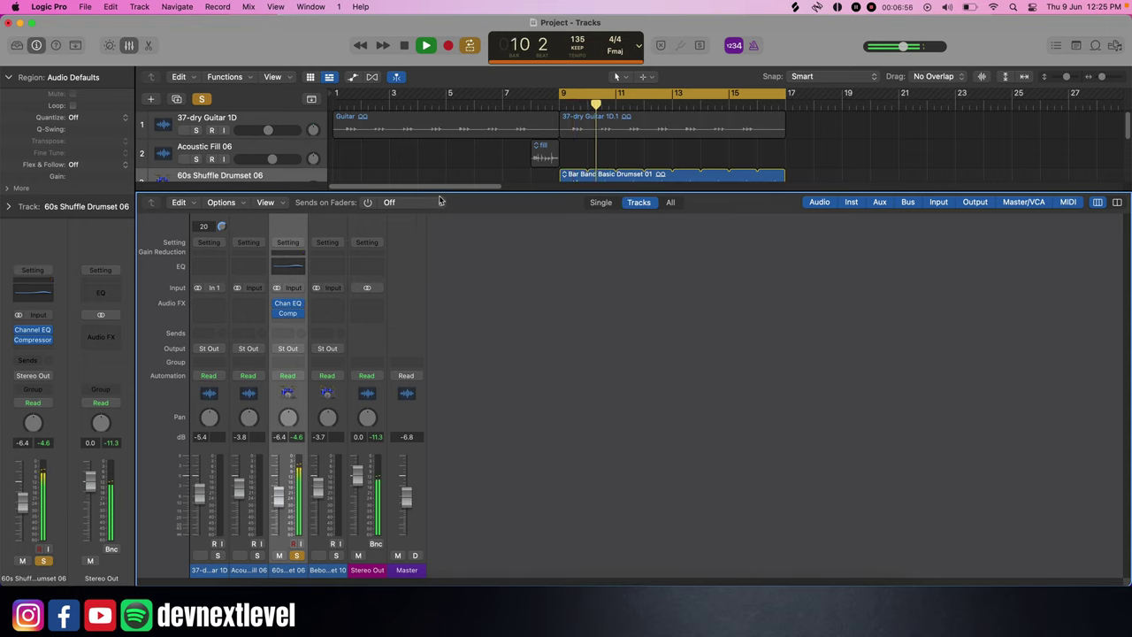
{"action": "scroll", "coordinate": [496, 147], "scroll_direction": "down", "scroll_amount": 1}
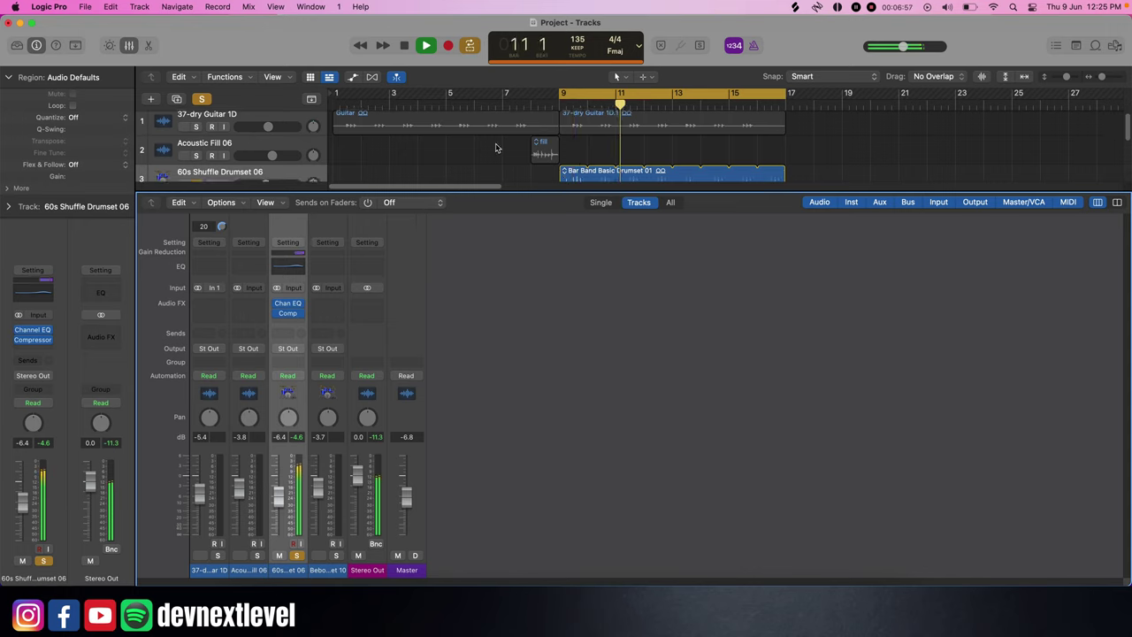
{"action": "left_click", "coordinate": [404, 45]}
Open the Compressor on the 60s Shuffle Drumset 06 channel strip in the Mixer
{"action": "scroll", "coordinate": [494, 161], "scroll_direction": "down", "scroll_amount": 3}
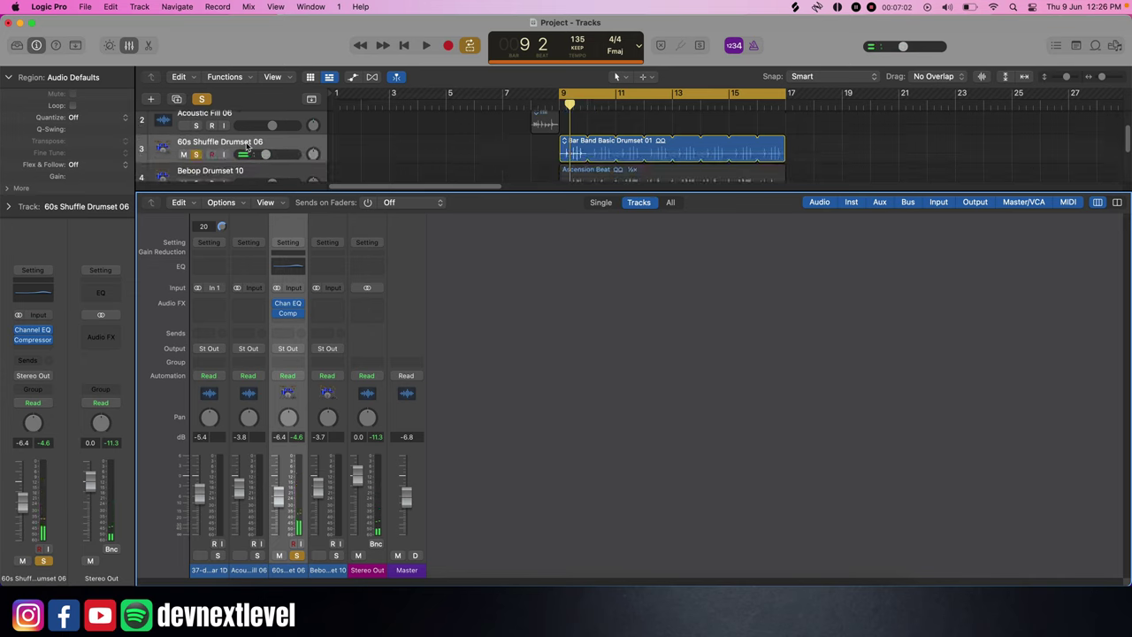
{"action": "left_click", "coordinate": [209, 154]}
{"action": "left_click", "coordinate": [290, 314]}
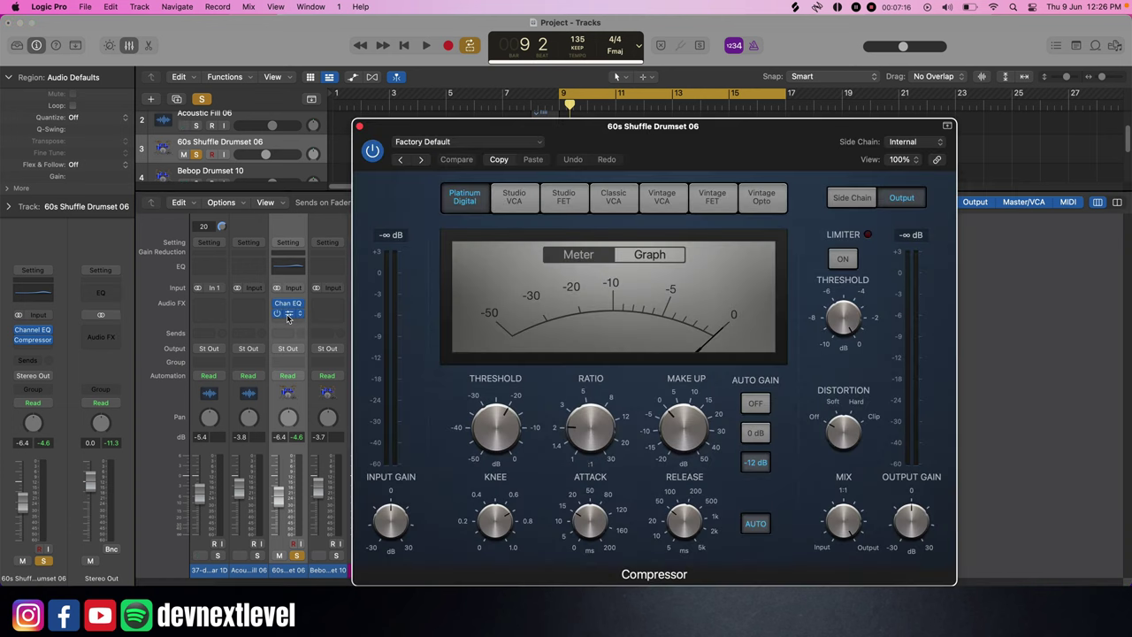
View the Channel EQ on the 60s Shuffle Drumset 06 channel strip and close both open plug-in windows
{"action": "left_click", "coordinate": [288, 304]}
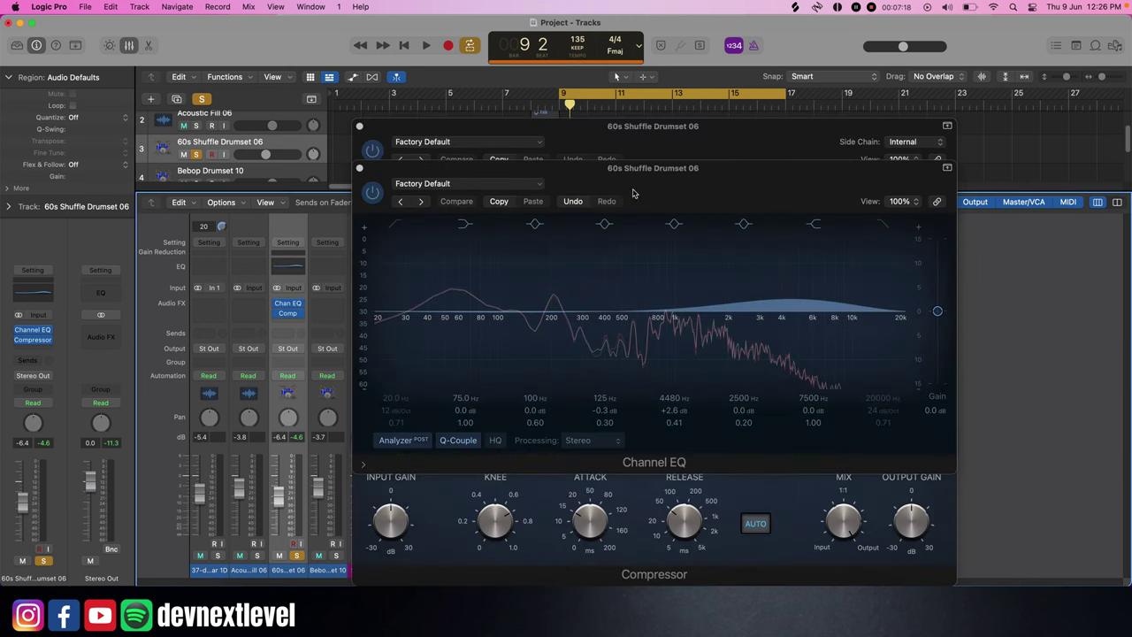
{"action": "left_click", "coordinate": [359, 126]}
{"action": "left_click", "coordinate": [359, 127]}
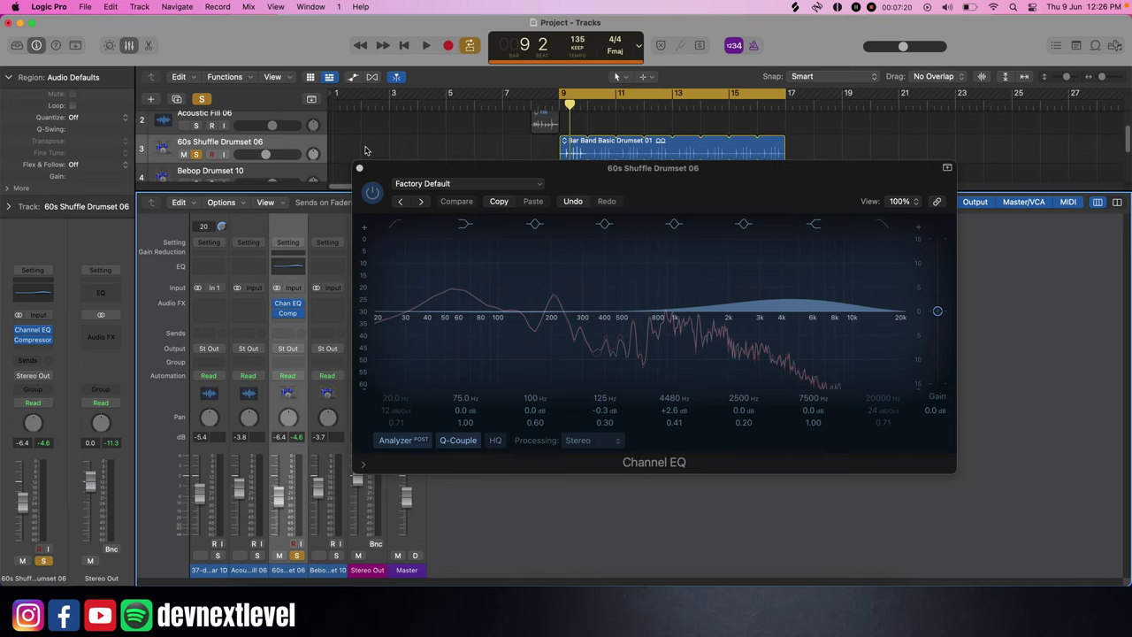
{"action": "left_click", "coordinate": [360, 168]}
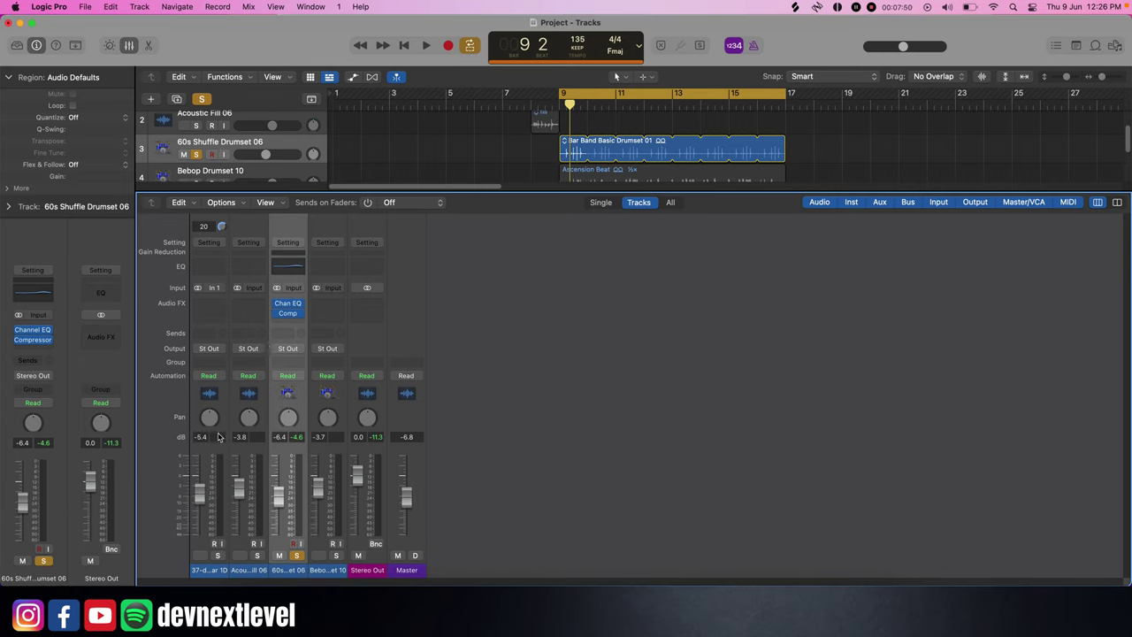
Play the project, toggle solo on 60s Shuffle Drumset 06 off and on to compare the levels, and select that track
{"action": "key", "text": "space"}
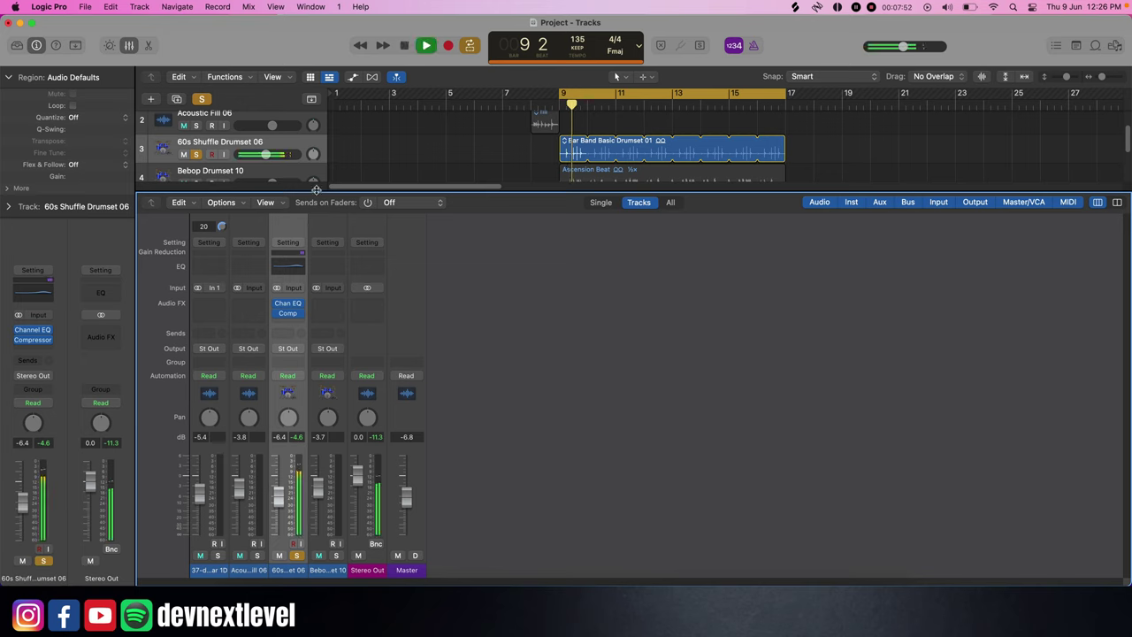
{"action": "left_click", "coordinate": [197, 155]}
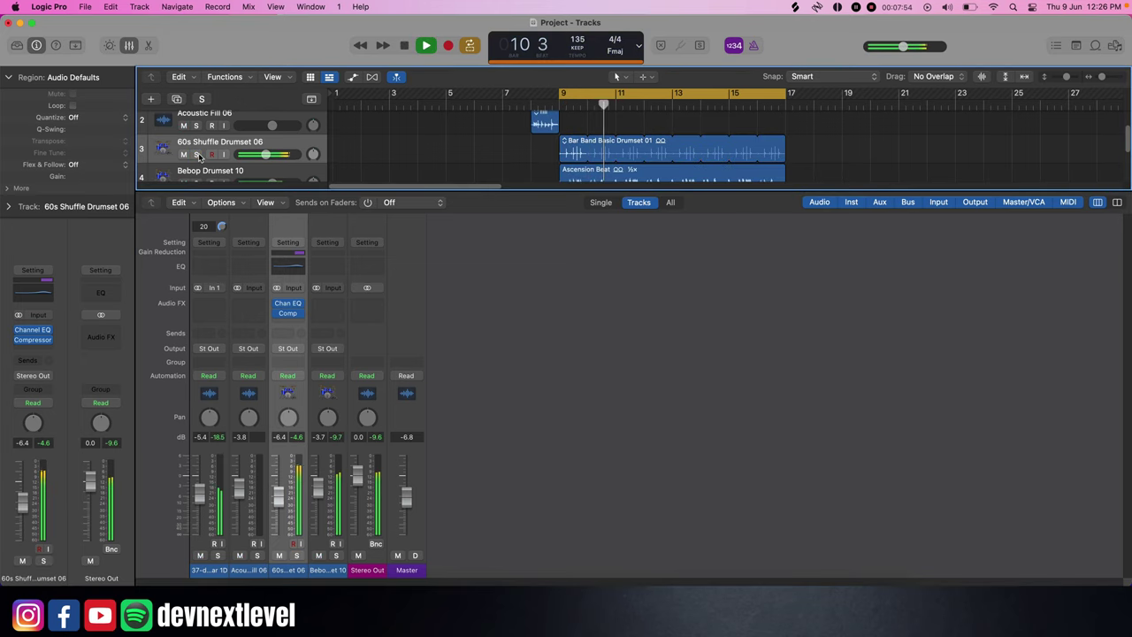
{"action": "left_click", "coordinate": [197, 154]}
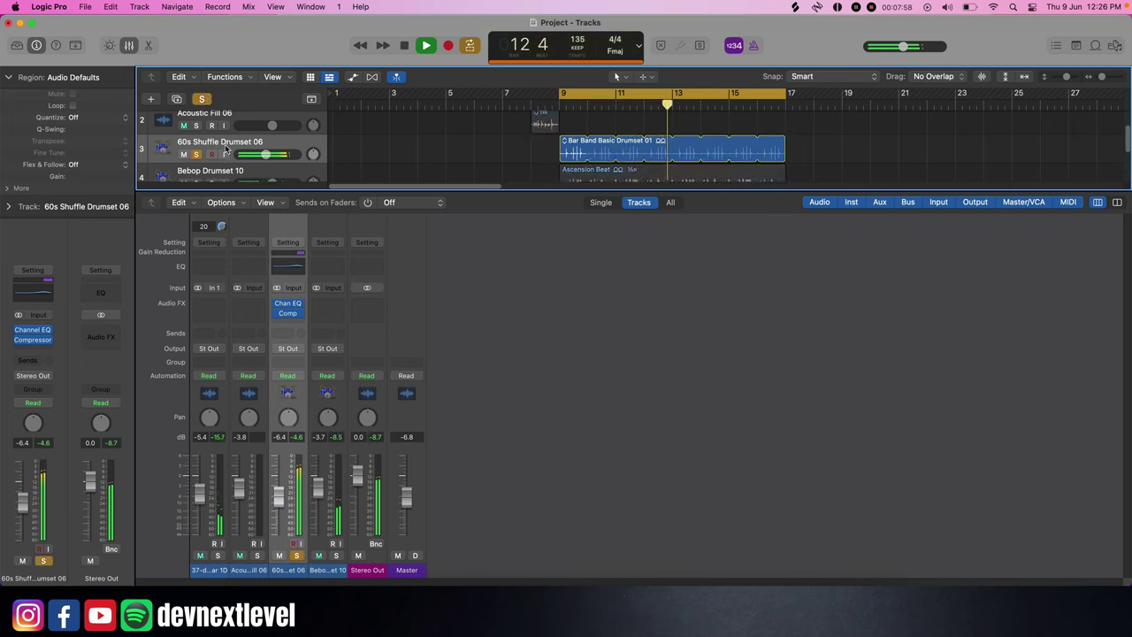
{"action": "left_click", "coordinate": [225, 144]}
Solo the Bebop Drumset 10 track instead of 60s Shuffle Drumset 06 during playback
{"action": "scroll", "coordinate": [229, 176], "scroll_direction": "down", "scroll_amount": 1}
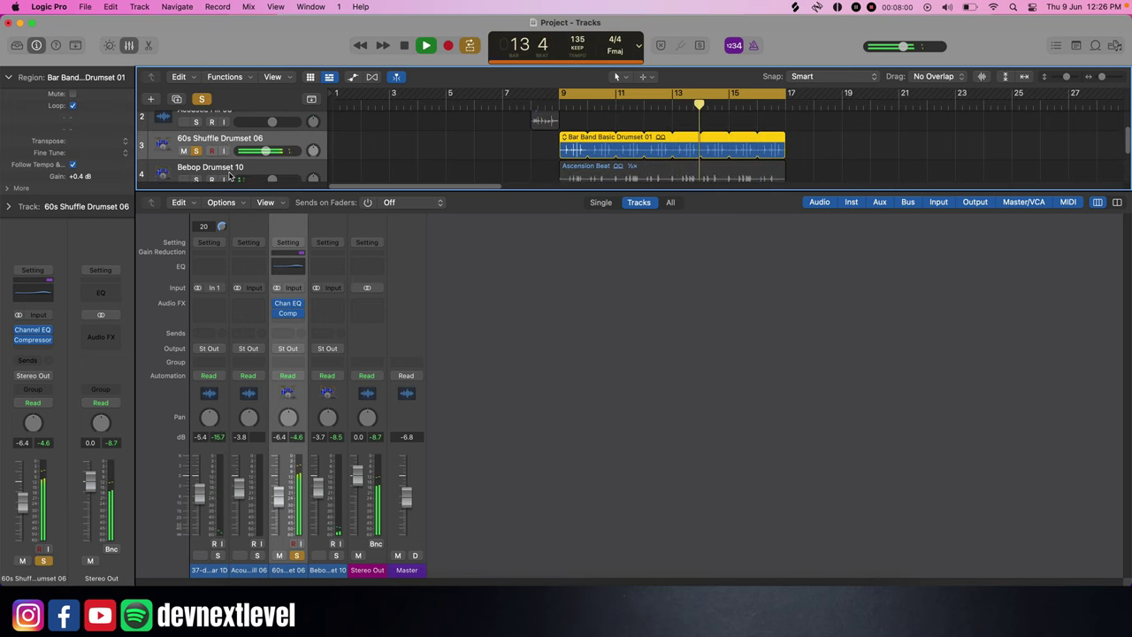
{"action": "scroll", "coordinate": [229, 176], "scroll_direction": "down", "scroll_amount": 2}
{"action": "left_click", "coordinate": [197, 128]}
{"action": "left_click", "coordinate": [197, 158]}
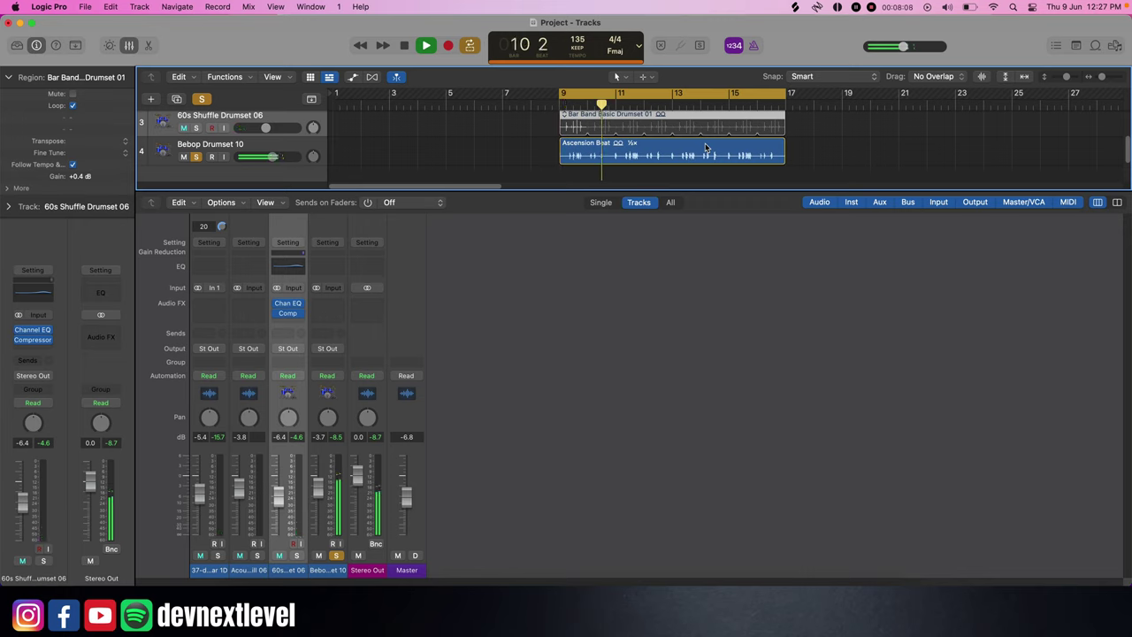
Insert a Compressor on the Bebop Drumset 10 channel strip and close its window
{"action": "left_click", "coordinate": [335, 233]}
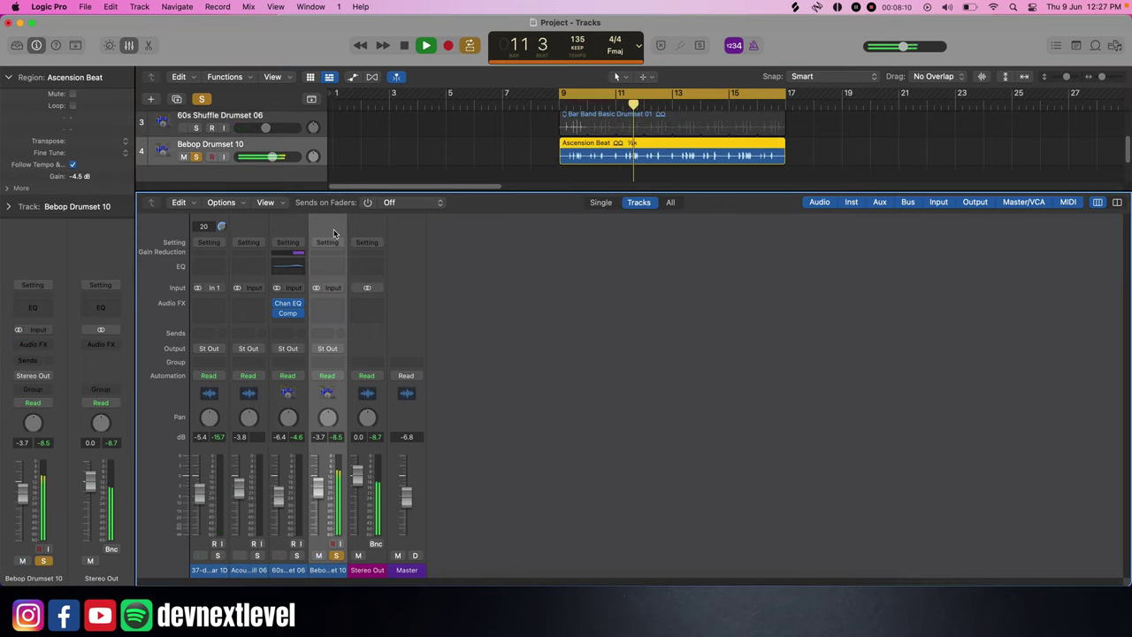
{"action": "left_click", "coordinate": [336, 254]}
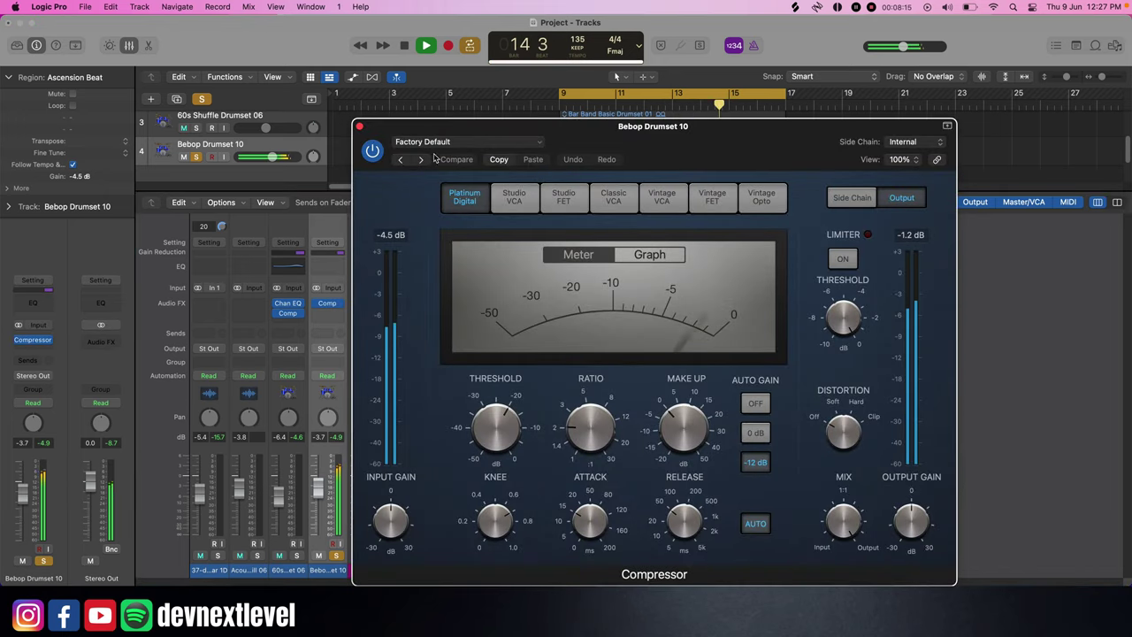
{"action": "left_click", "coordinate": [359, 127]}
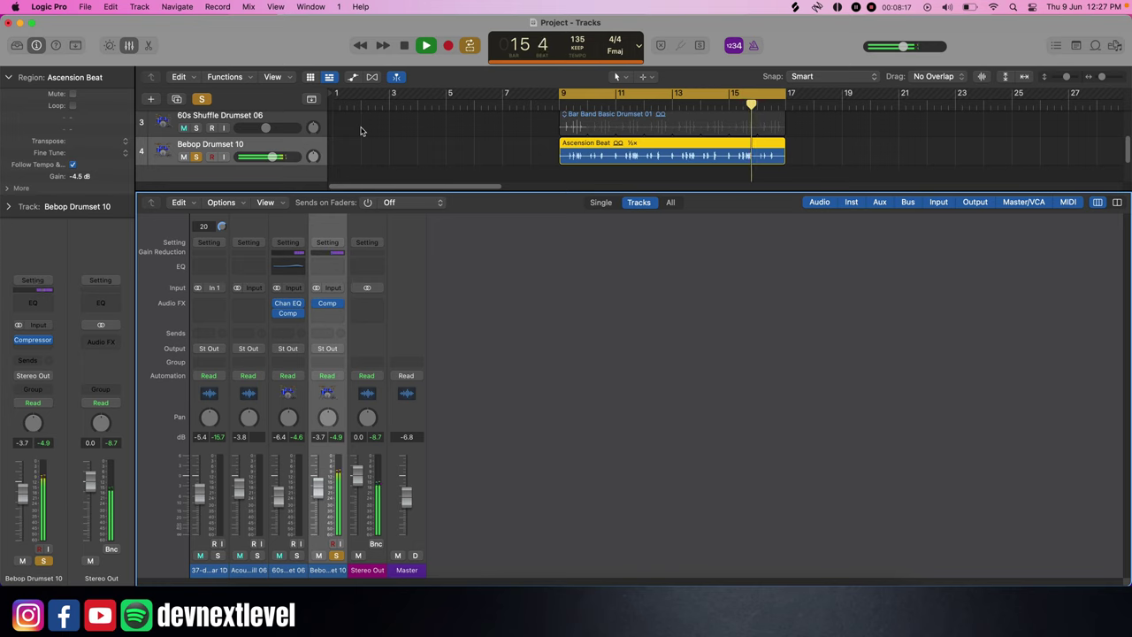
Stop playback and add a Channel EQ and a stereo Binaural Post-Processing imaging effect to the Bebop Drumset 10 channel strip
{"action": "key", "text": "space"}
{"action": "left_click", "coordinate": [327, 315]}
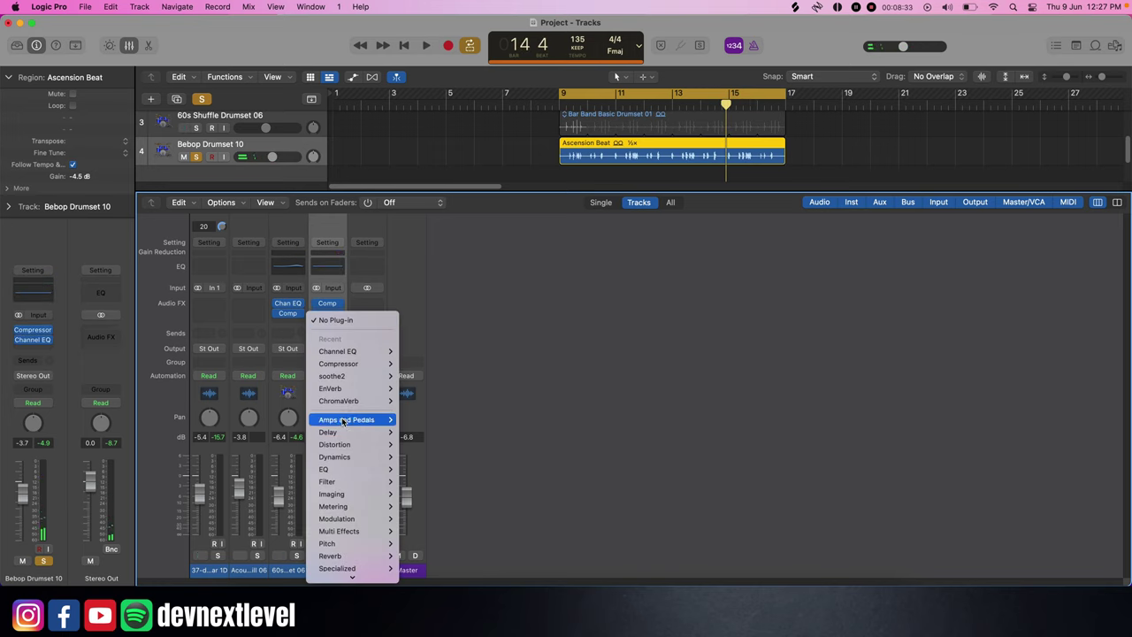
{"action": "mouse_move", "coordinate": [360, 497]}
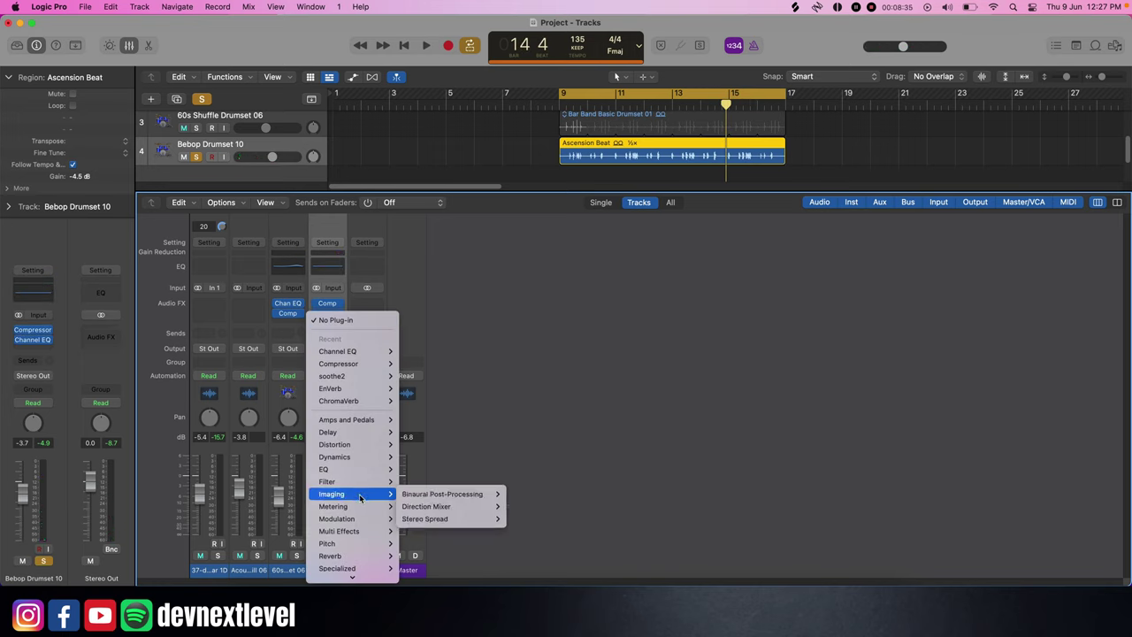
{"action": "mouse_move", "coordinate": [408, 496]}
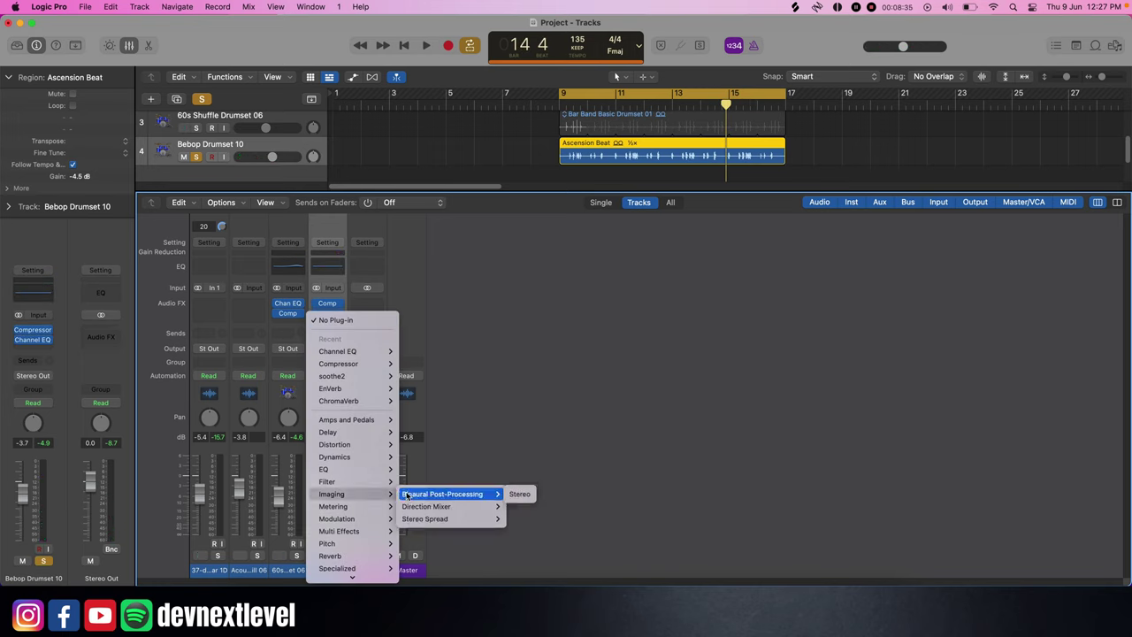
{"action": "left_click", "coordinate": [531, 497]}
Play the soloed Bebop Drumset 10 track briefly with Binaural Post-Processing, and close the effect window
{"action": "key", "text": "space"}
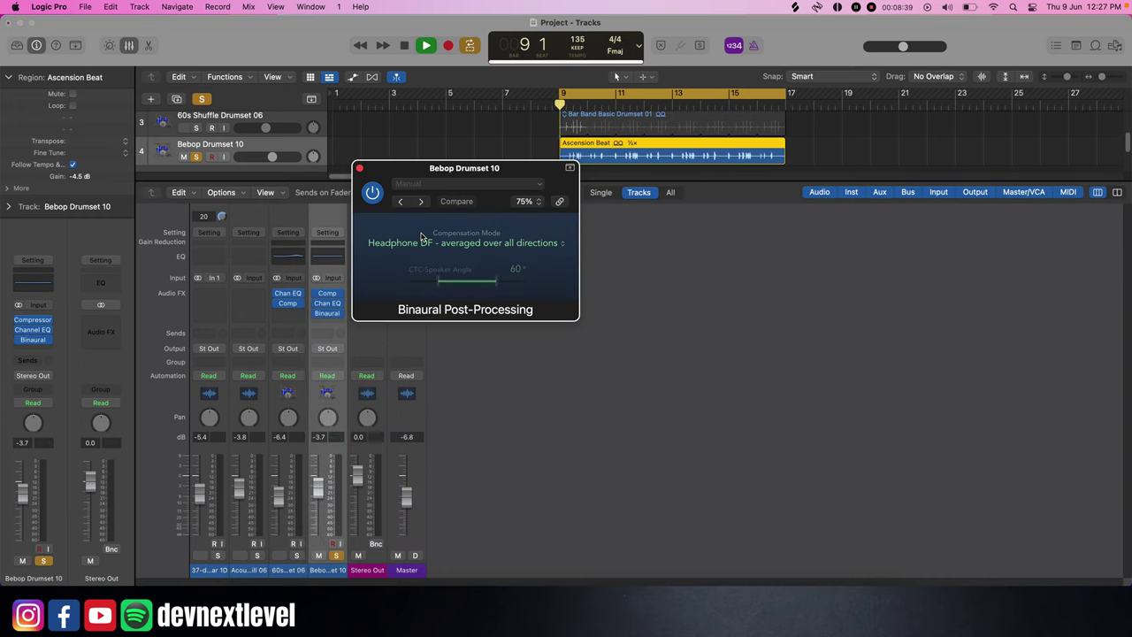
{"action": "left_click", "coordinate": [405, 49]}
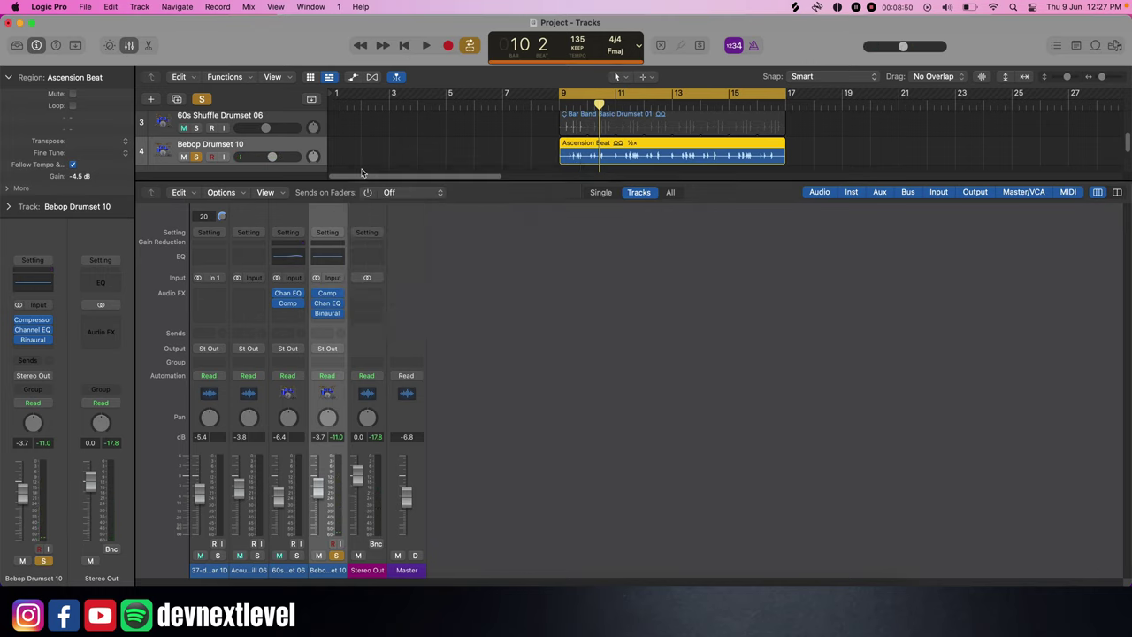
{"action": "left_click", "coordinate": [360, 168]}
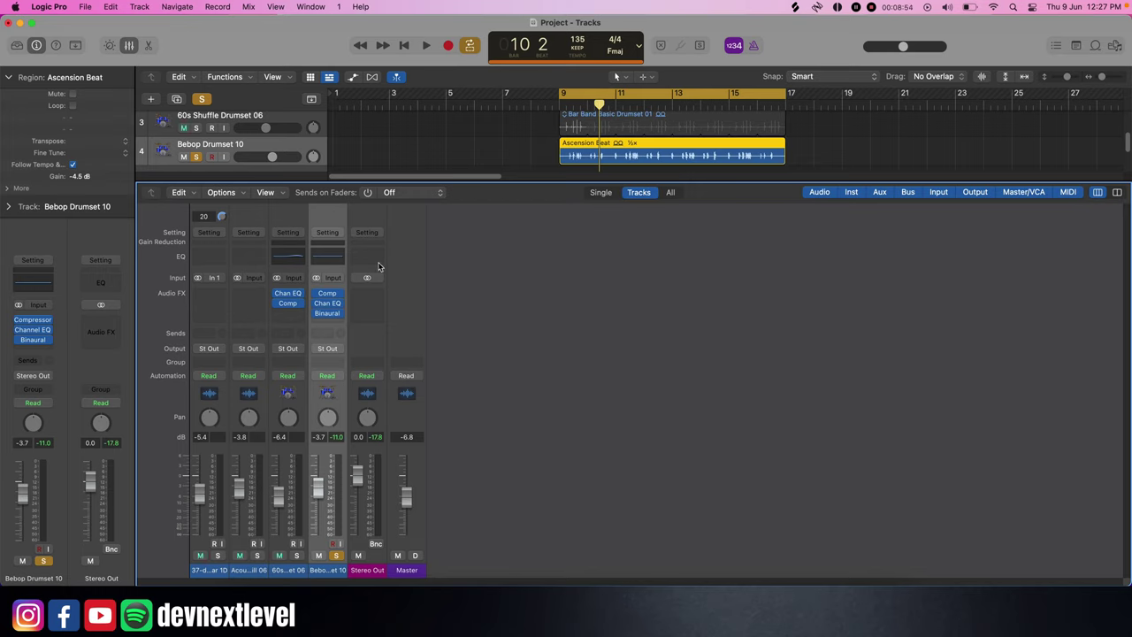
Select the 37-dry Guitar 1D, Acoustic Fill 06, 60s Shuffle Drumset 06, Bebop Drumset 10 and Stereo Out channel strips together in the Mixer
{"action": "left_click", "coordinate": [371, 221]}
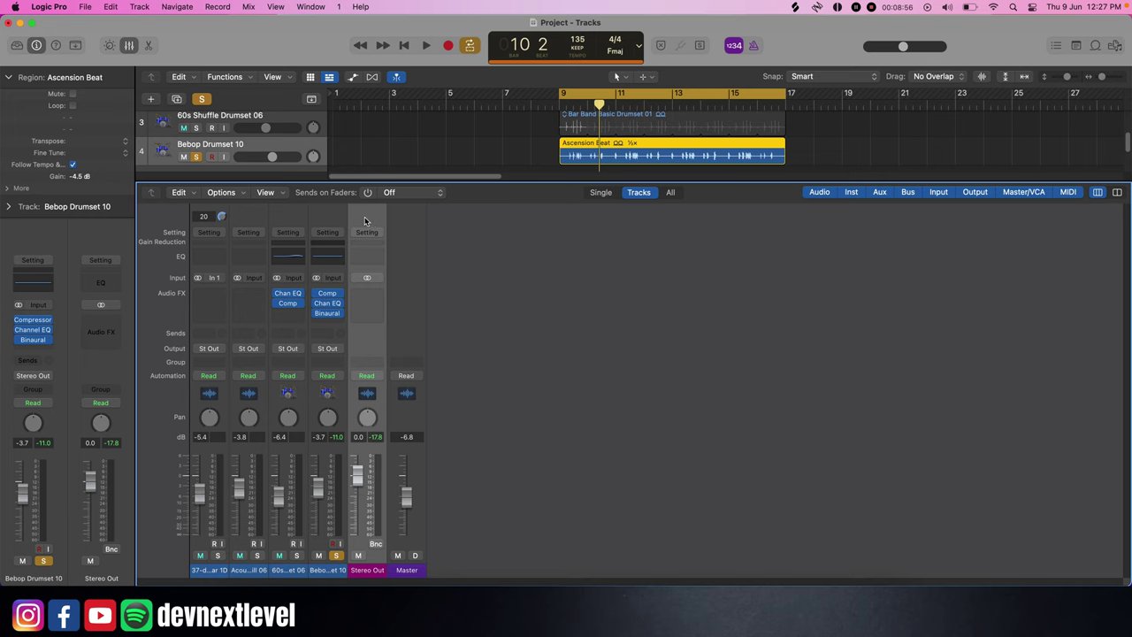
{"action": "left_click", "coordinate": [324, 218]}
{"action": "left_click", "coordinate": [299, 217]}
{"action": "left_click", "coordinate": [356, 218]}
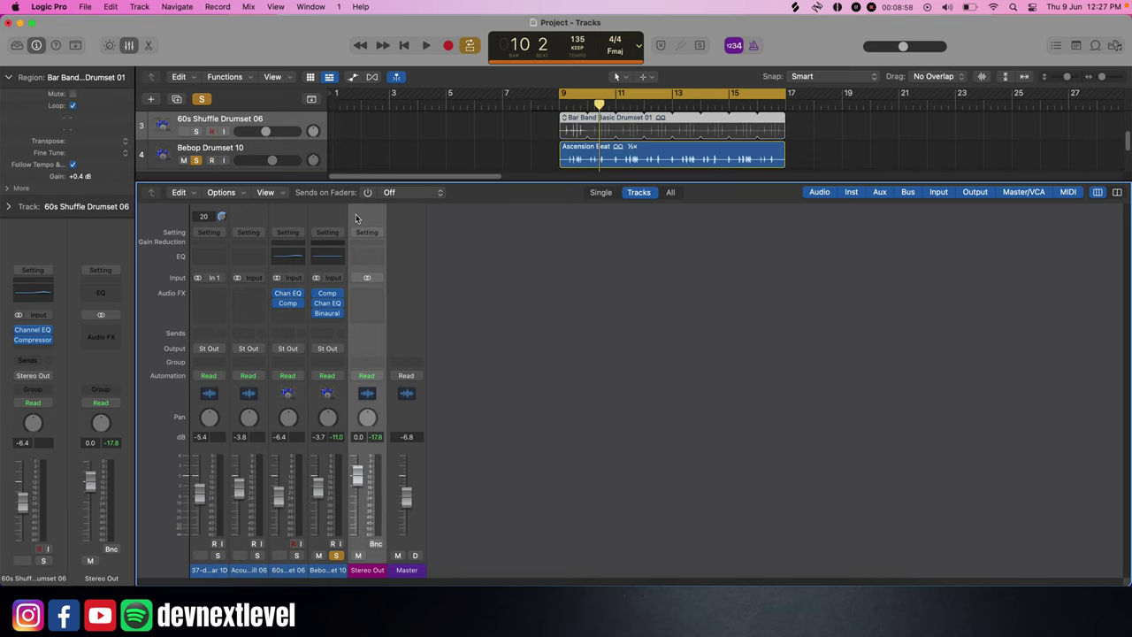
{"action": "left_click", "coordinate": [331, 218]}
{"action": "left_click", "coordinate": [258, 220]}
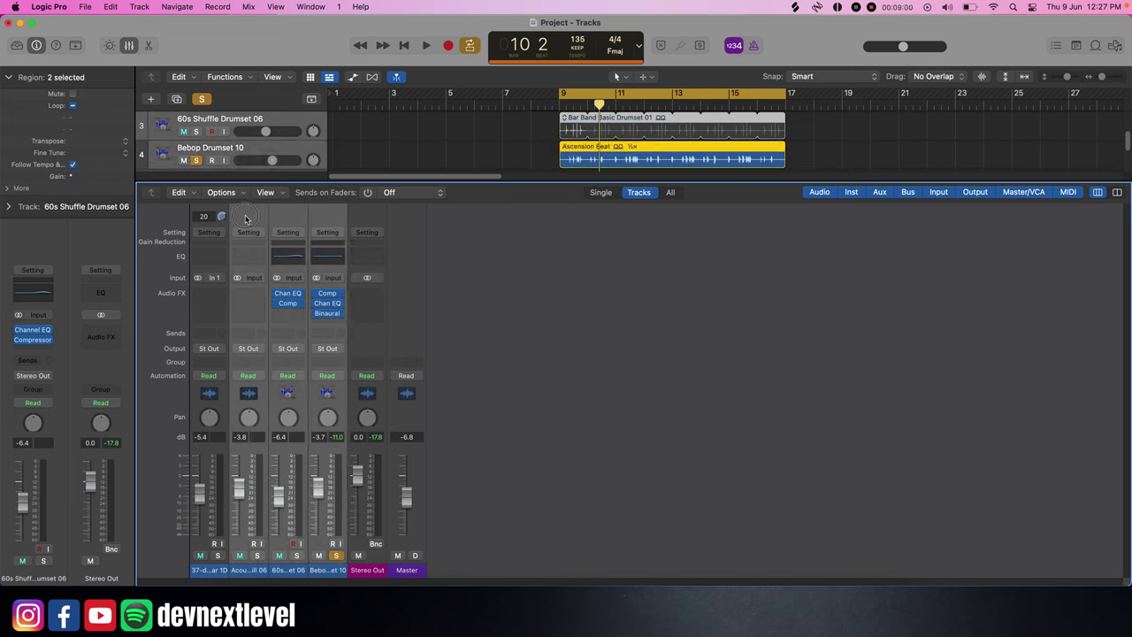
{"action": "left_click", "coordinate": [360, 221]}
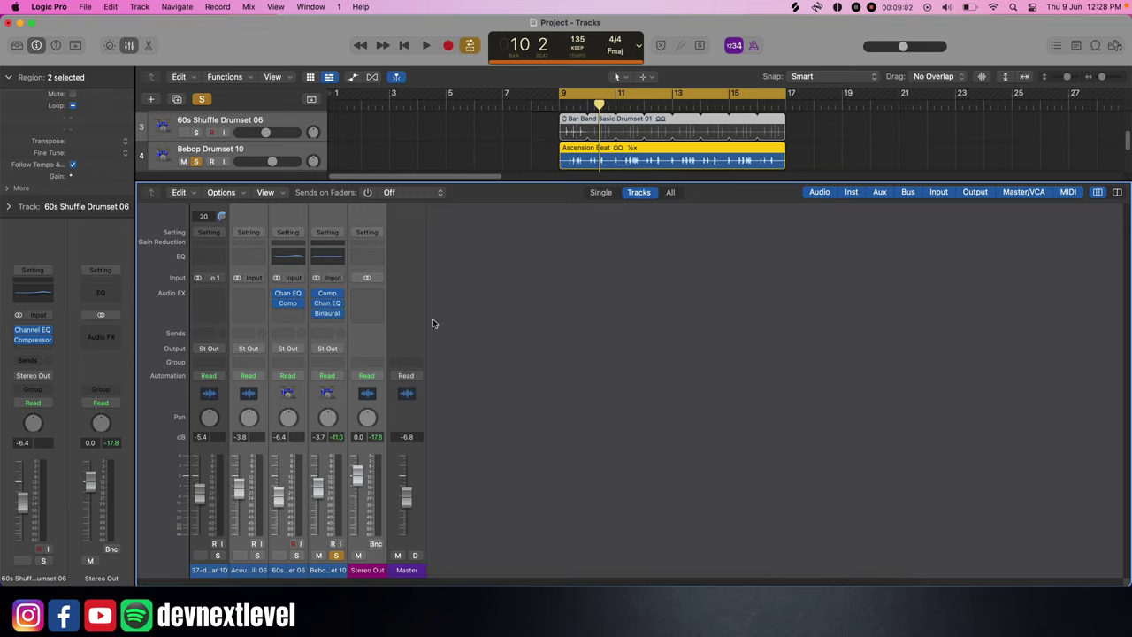
{"action": "left_click", "coordinate": [206, 215]}
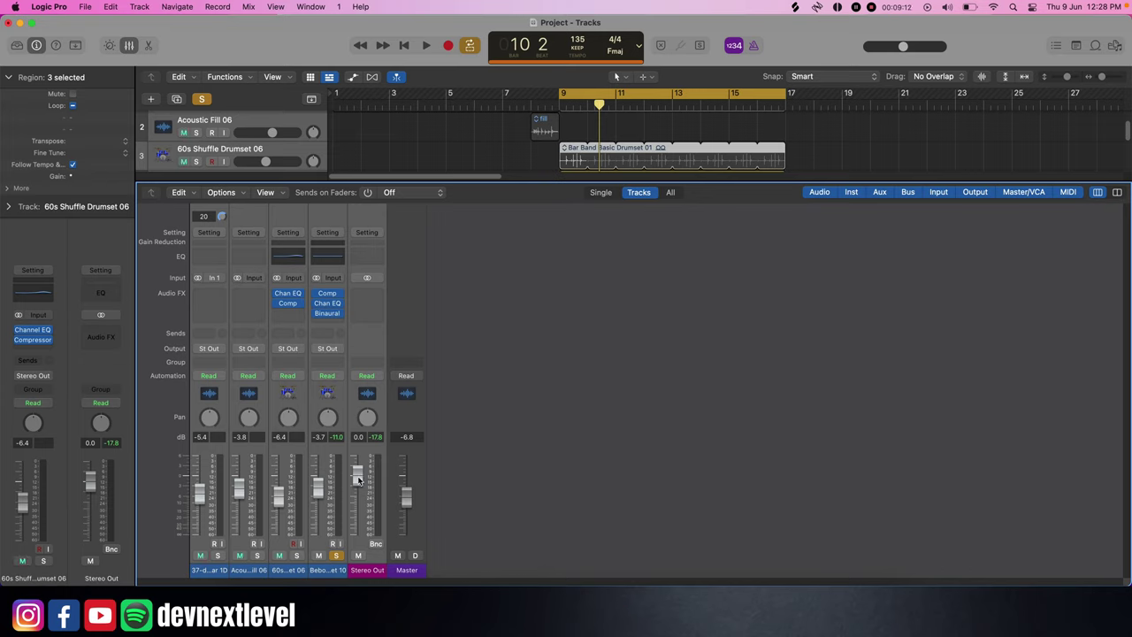
Adjust the selected channels' faders together to put Stereo Out at about -1.5 dB, and shrink the Mixer area to reveal all four tracks
{"action": "left_click_drag", "start_coordinate": [358, 479], "coordinate": [359, 487]}
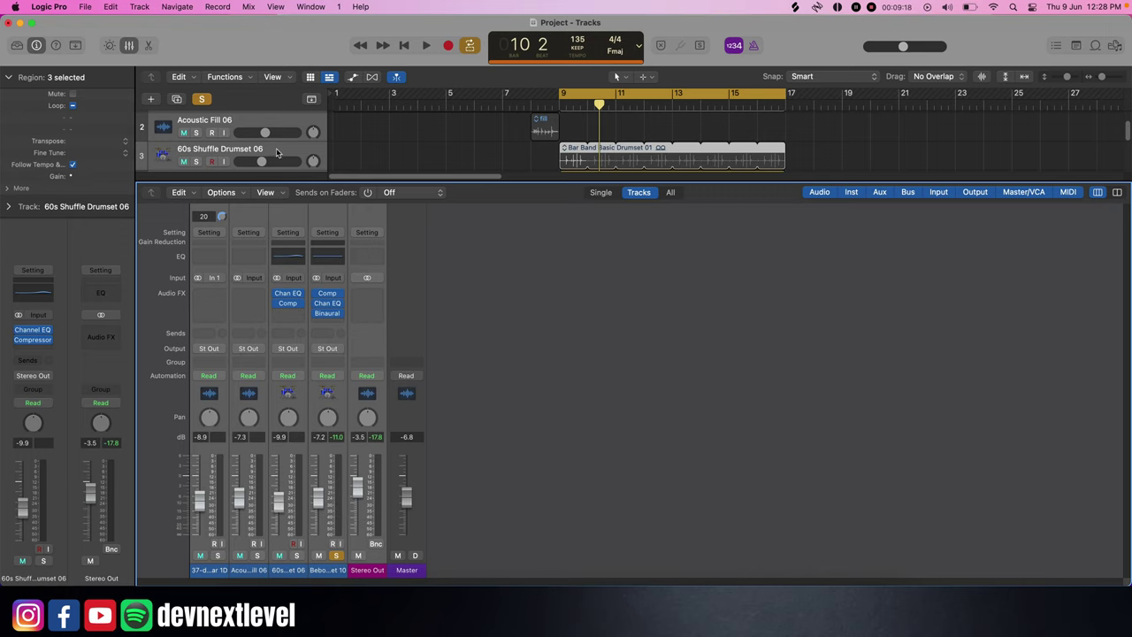
{"action": "left_click_drag", "start_coordinate": [504, 182], "coordinate": [498, 305]}
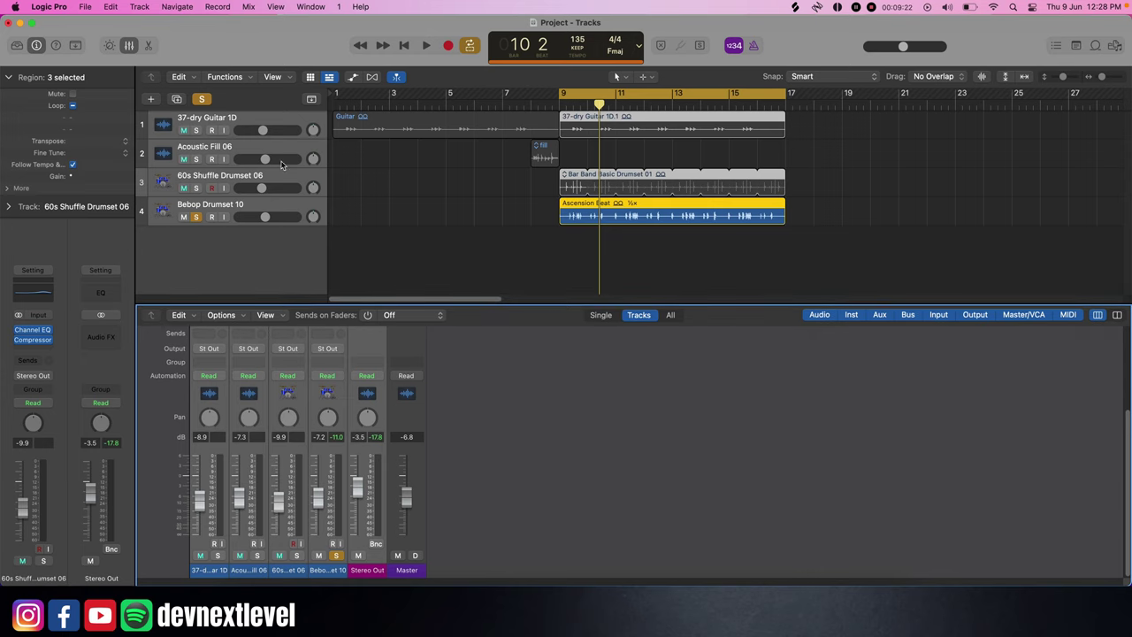
{"action": "mouse_move", "coordinate": [369, 491]}
{"action": "left_mouse_down"}
{"action": "mouse_move", "coordinate": [363, 502]}
{"action": "mouse_move", "coordinate": [359, 481]}
{"action": "left_mouse_up"}
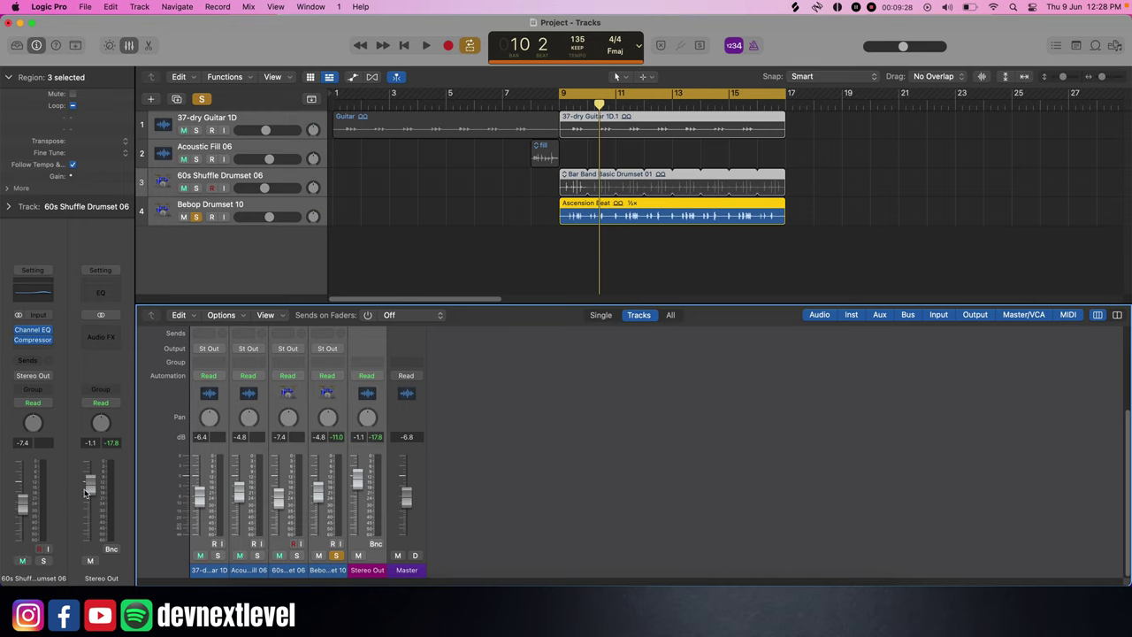
{"action": "left_click_drag", "start_coordinate": [359, 478], "coordinate": [358, 491]}
Turn the pan of the selected channels together, bringing Stereo Out to +23, and leave only Stereo Out selected
{"action": "left_click_drag", "start_coordinate": [371, 418], "coordinate": [252, 436]}
{"action": "left_click", "coordinate": [360, 346]}
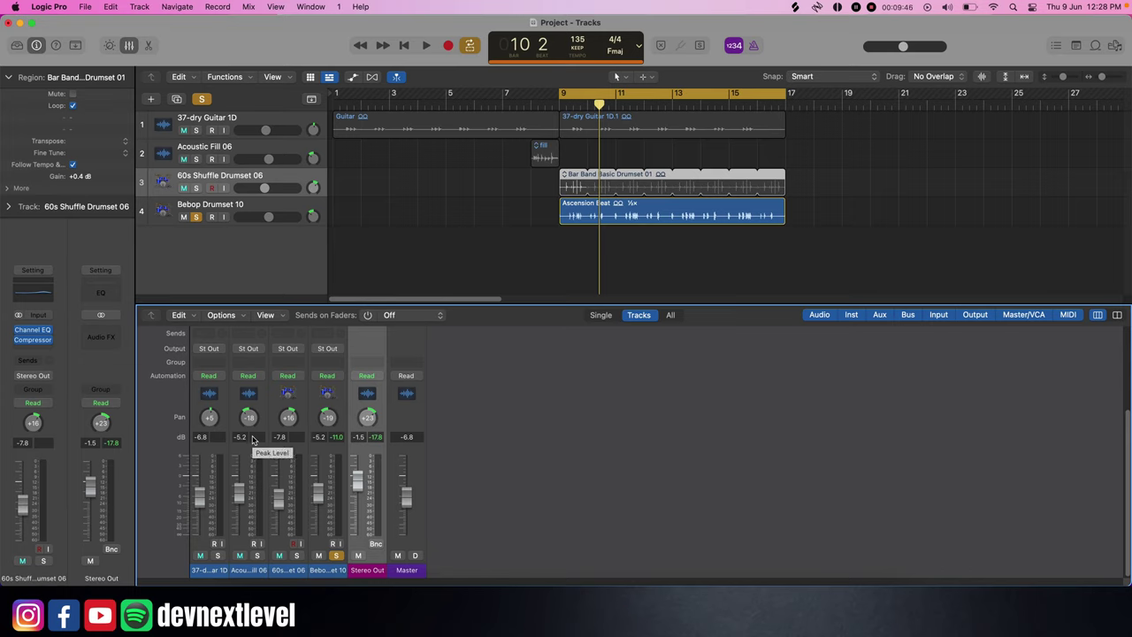
Hide the docked Mixer, open it in a separate window, and reposition that window over the tracks area
{"action": "left_click", "coordinate": [129, 46]}
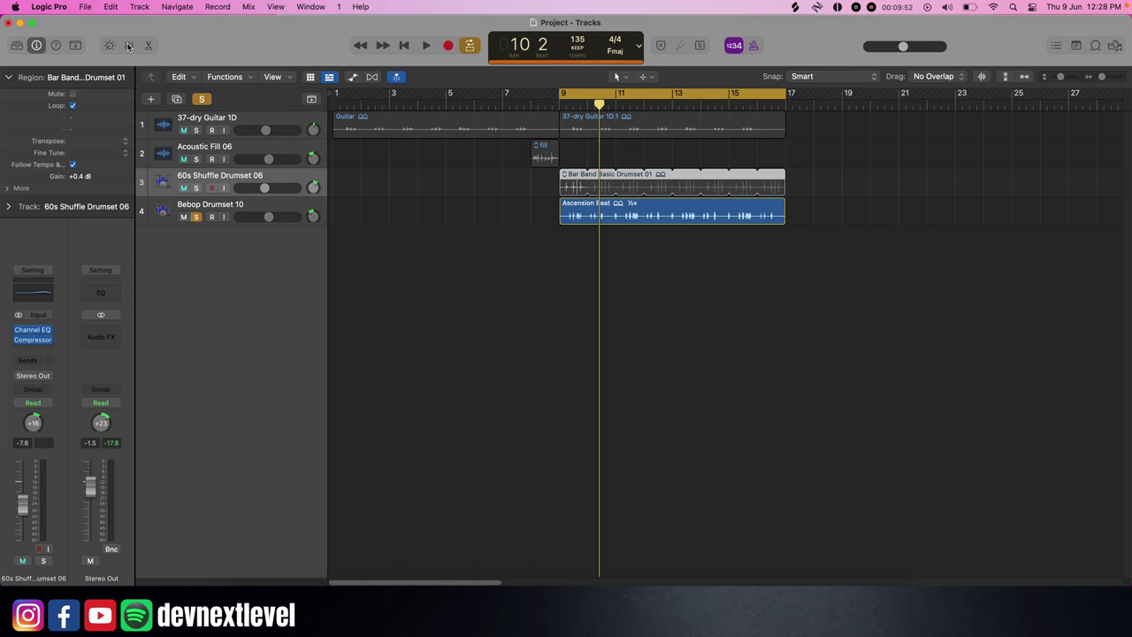
{"action": "key", "text": "super+2"}
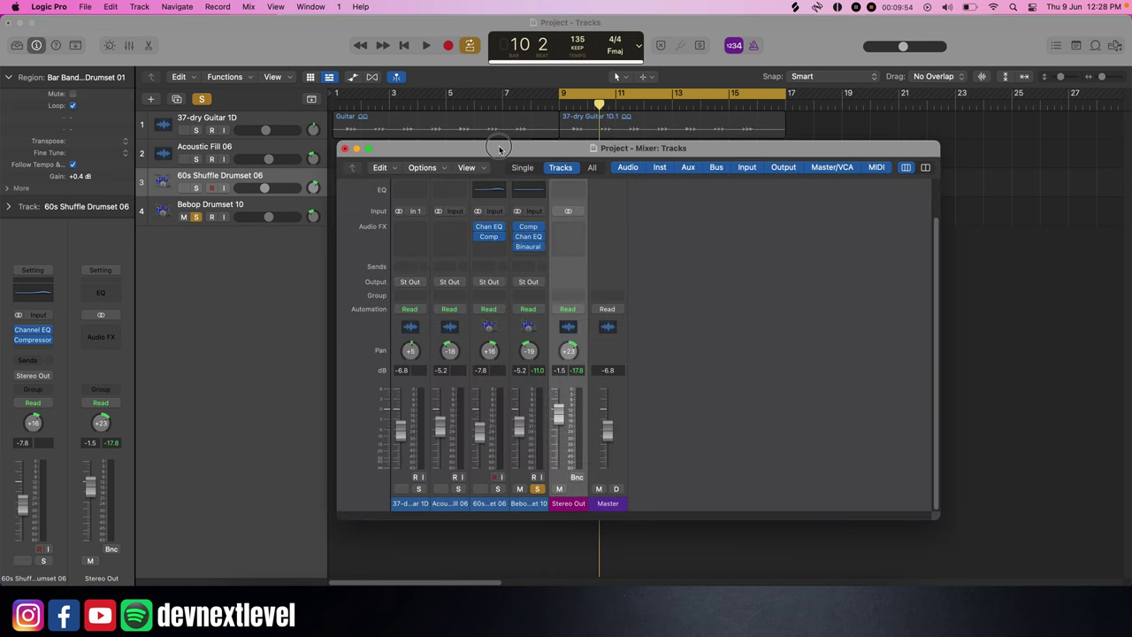
{"action": "left_click_drag", "start_coordinate": [500, 150], "coordinate": [607, 165]}
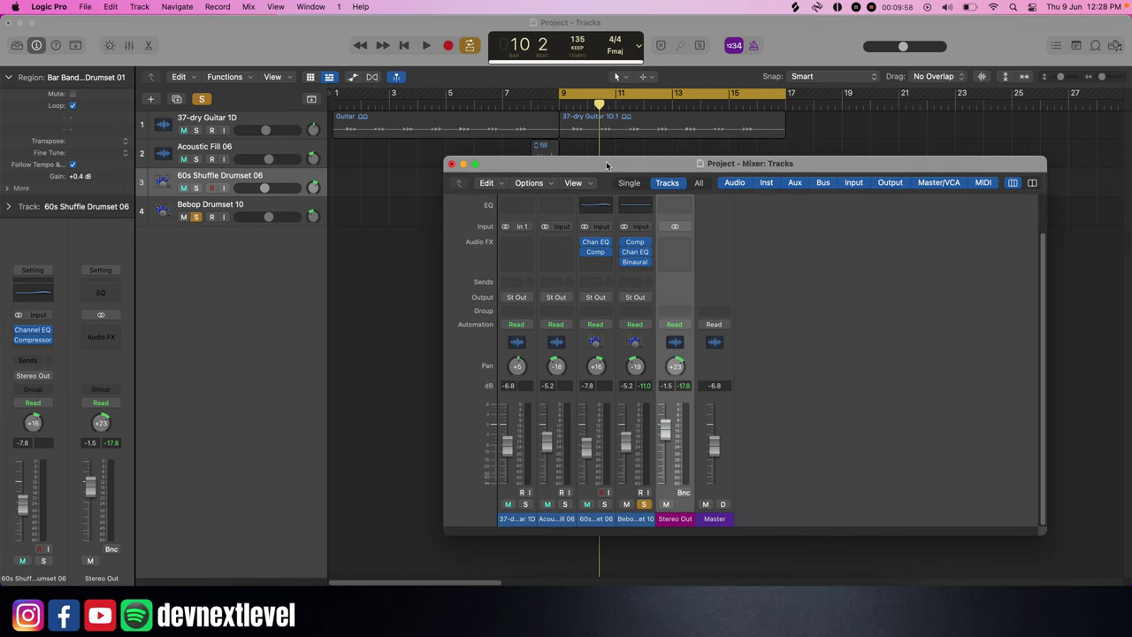